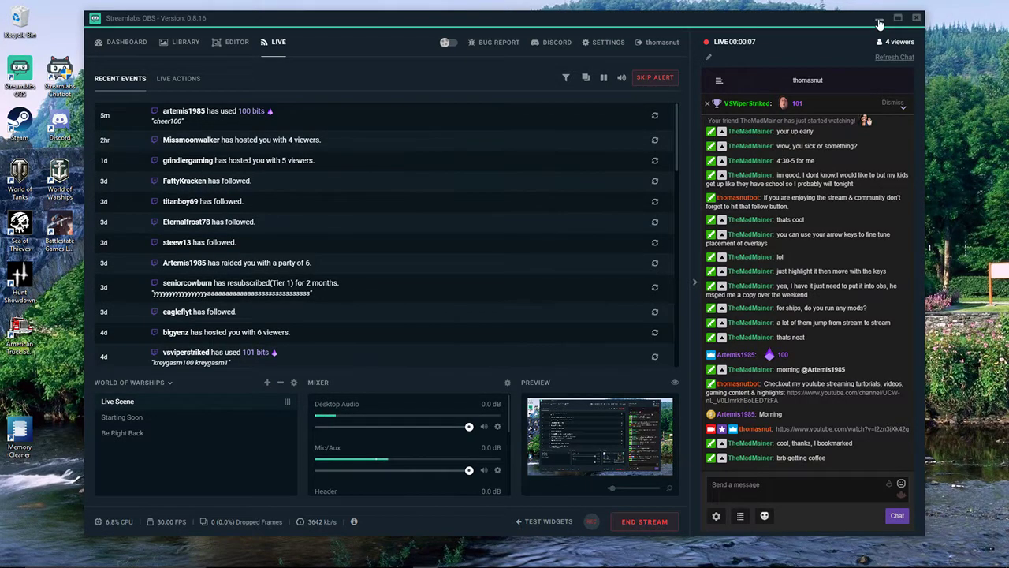
Minimize the Streamlabs OBS streaming dashboard so the Windows desktop shows
click(879, 22)
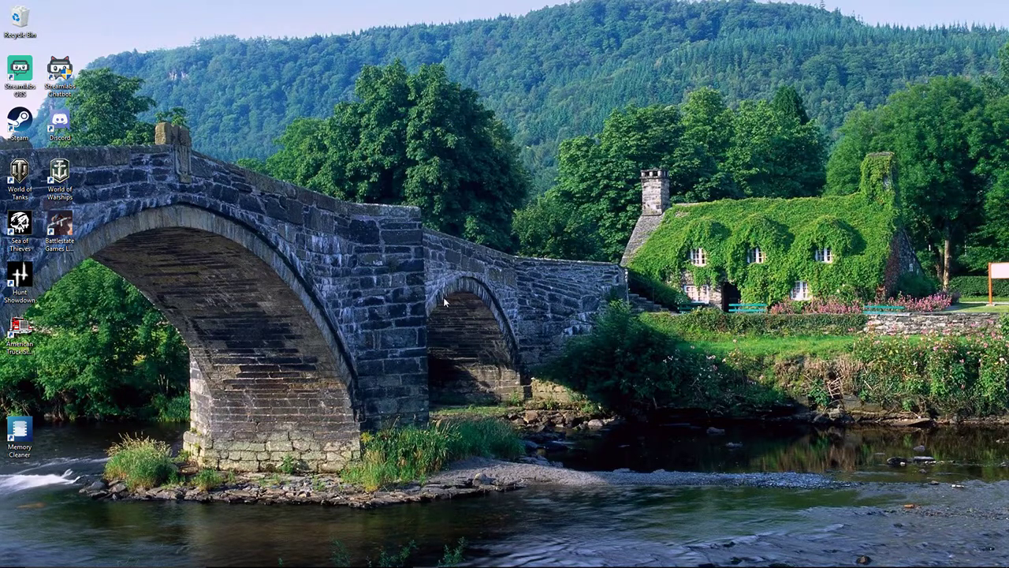
mouse_move(408, 565)
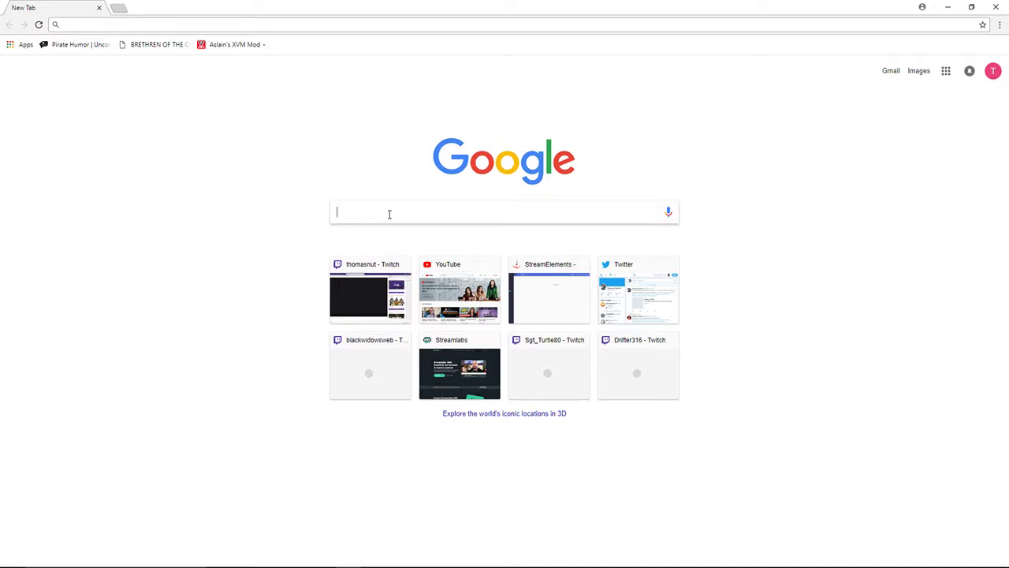
Google 'aslains world of warships mods' and open the Aslain.com forums' World of Warships Modpack download topic
text(as)
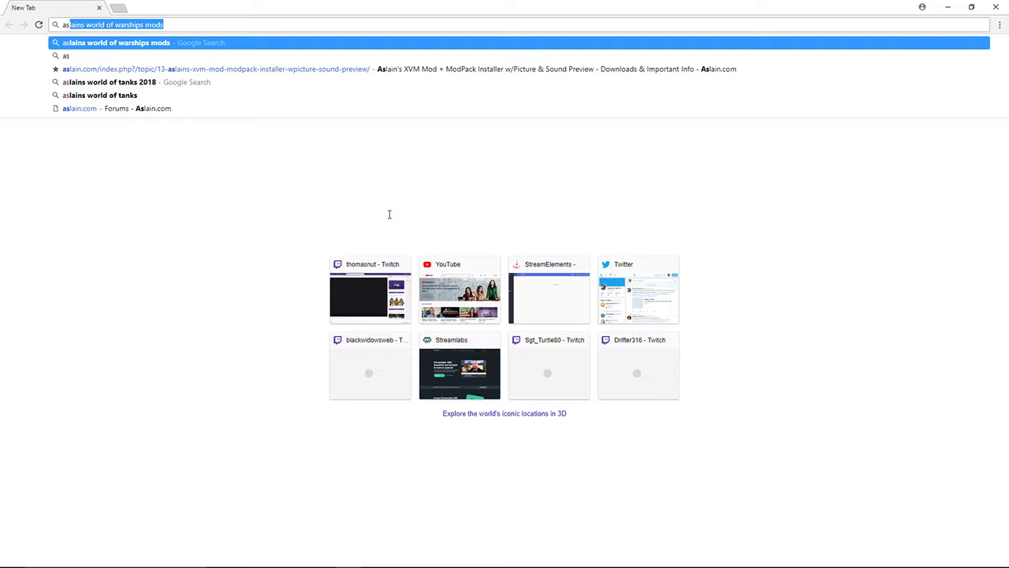
key(Return)
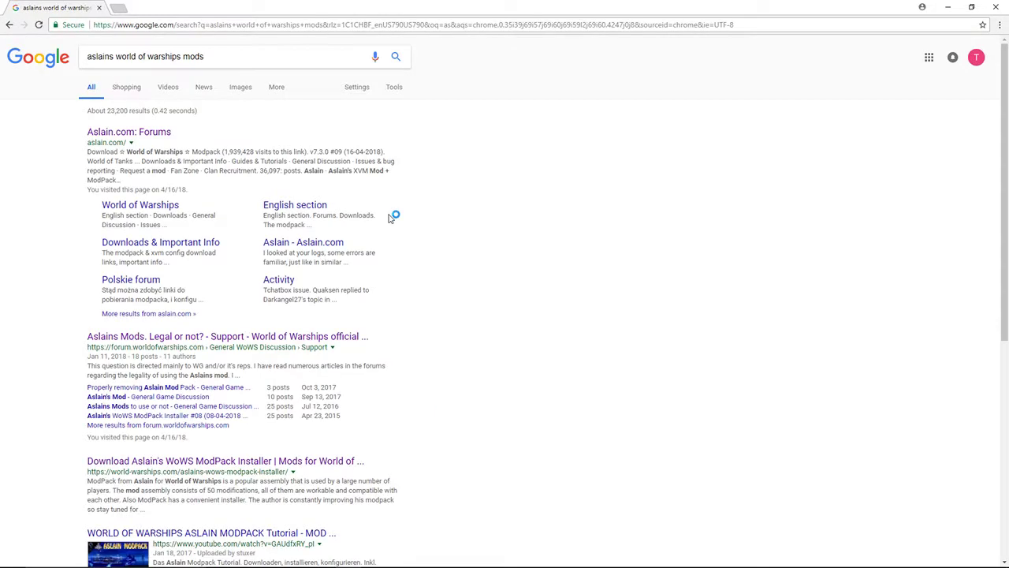
click(128, 135)
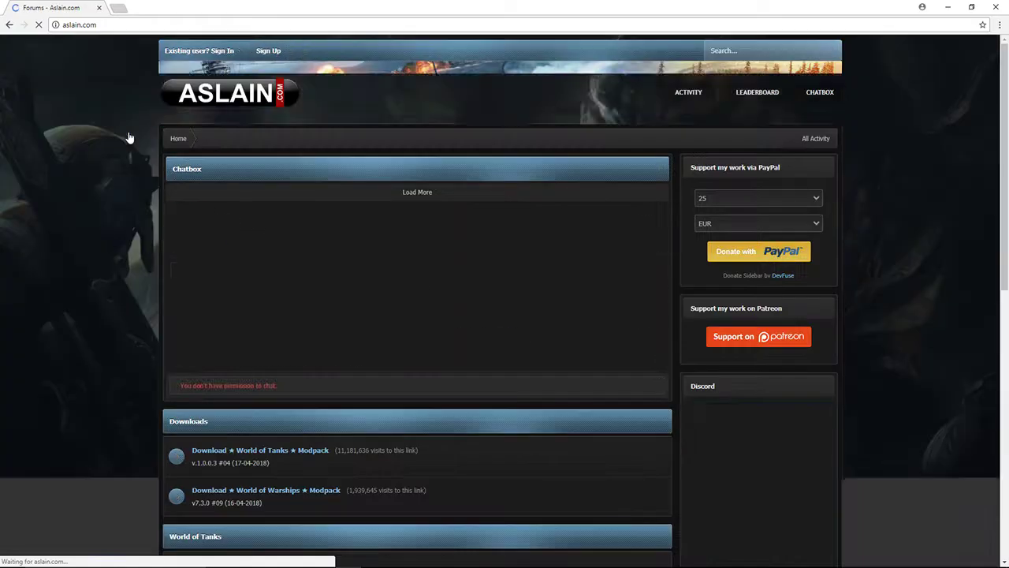
scroll(231, 266, down, 3)
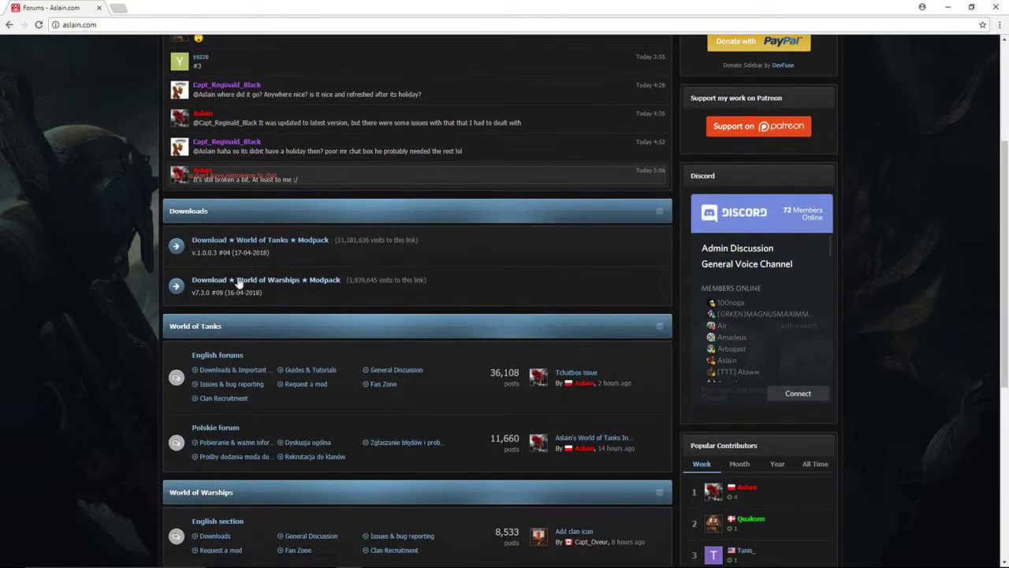
scroll(256, 249, down, 1)
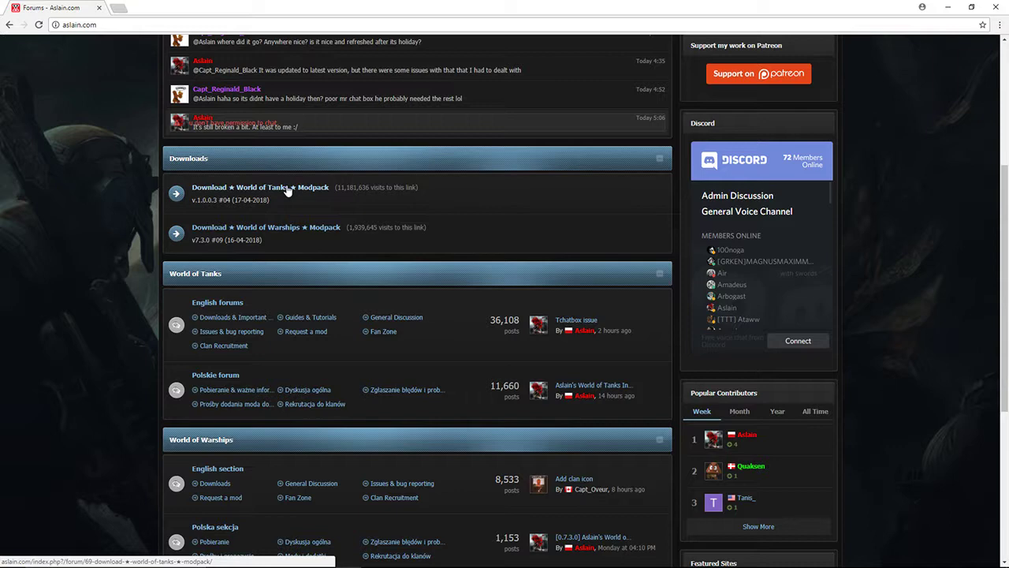
click(290, 231)
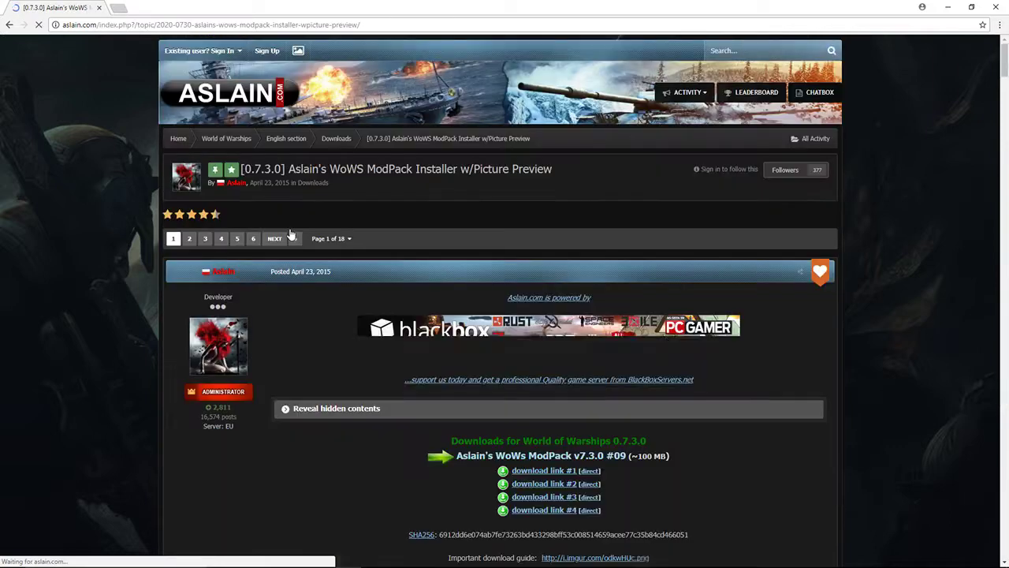
Scroll to the v7.3.0 #09 download links on the topic page, then close Chrome
scroll(291, 230, down, 1)
scroll(291, 229, down, 4)
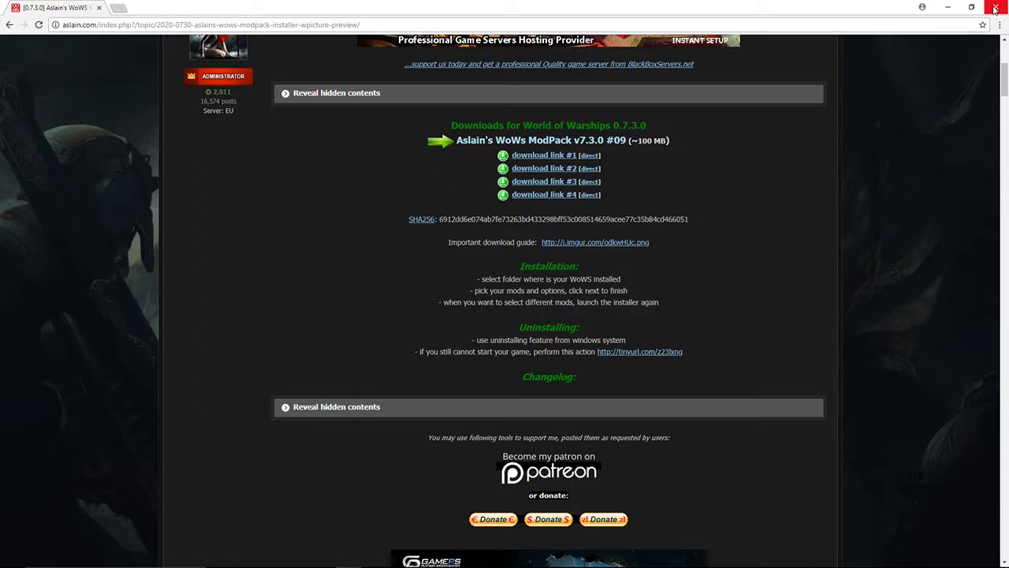
click(995, 9)
Launch the modpack installer from the Downloads folder and accept English as the setup language
click(995, 9)
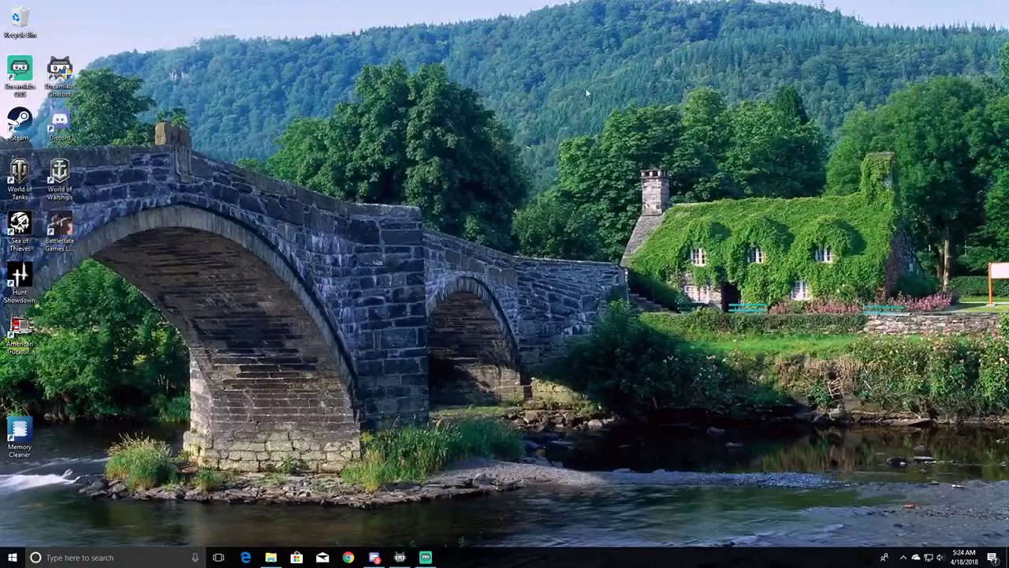
click(271, 557)
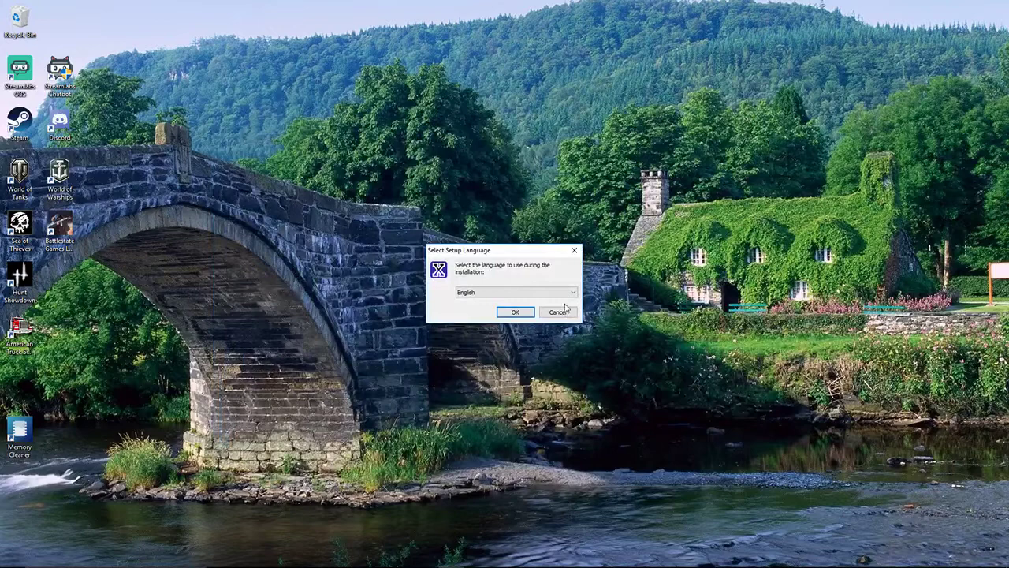
click(511, 312)
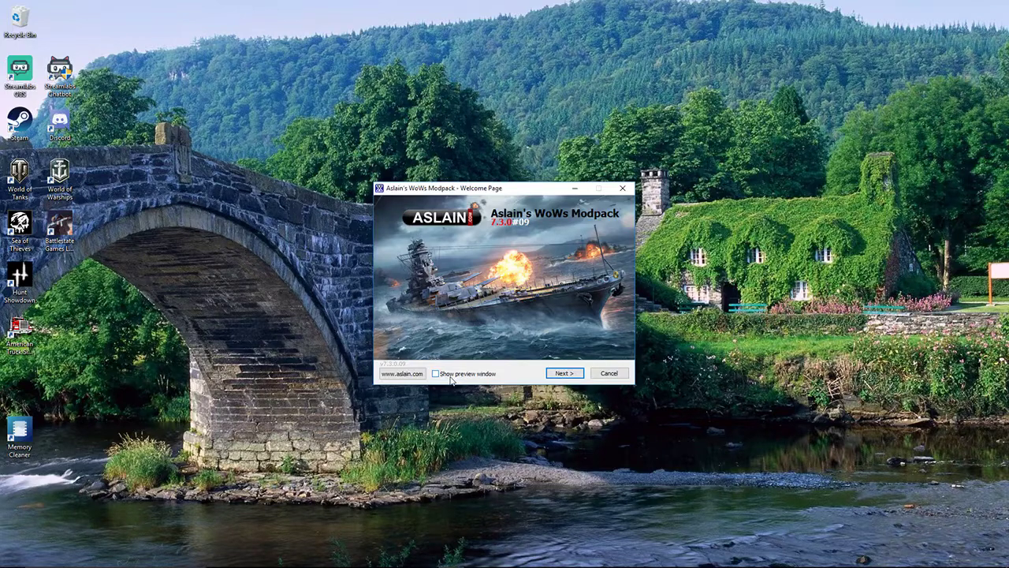
Enable the preview window and advance past the welcome, read-me and change log, keeping C:\Games\World_of_Warships
click(439, 376)
click(561, 375)
click(561, 375)
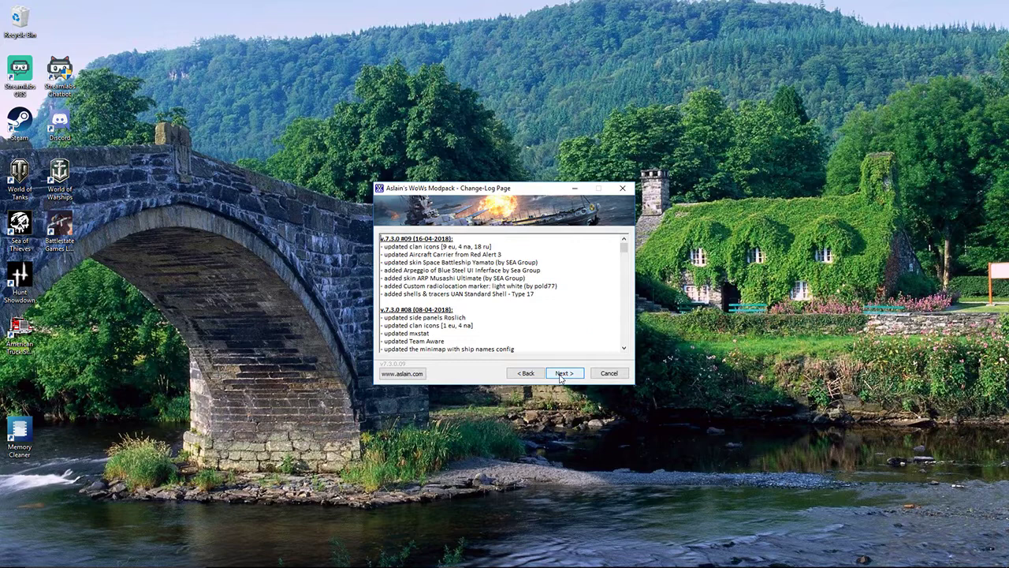
click(562, 375)
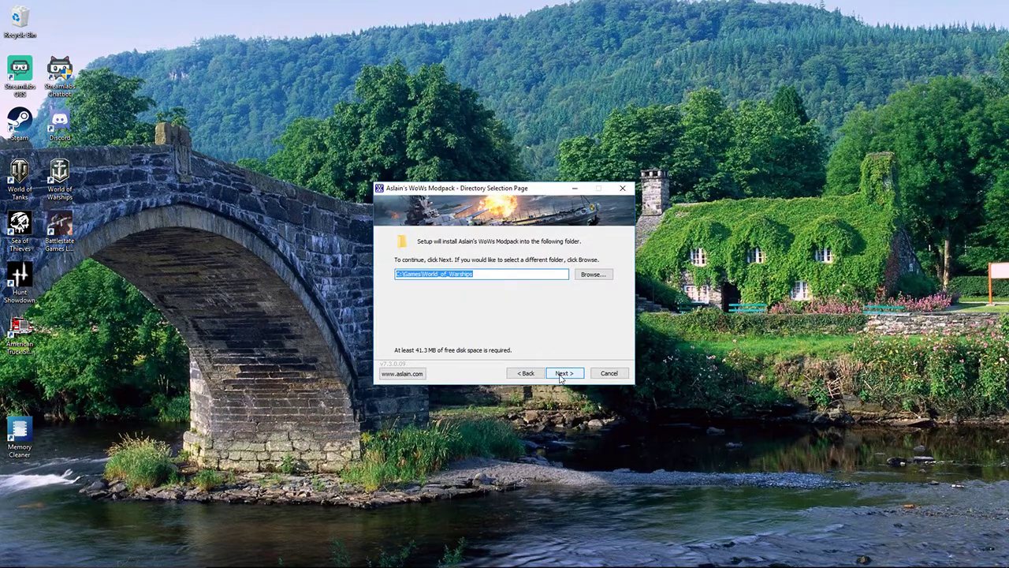
click(561, 375)
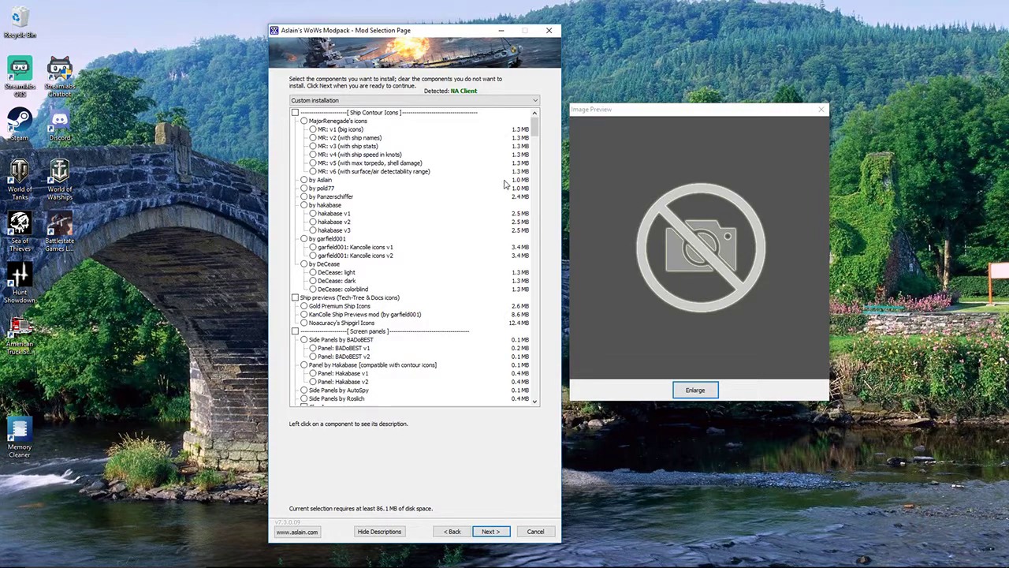
drag(534, 128, 533, 155)
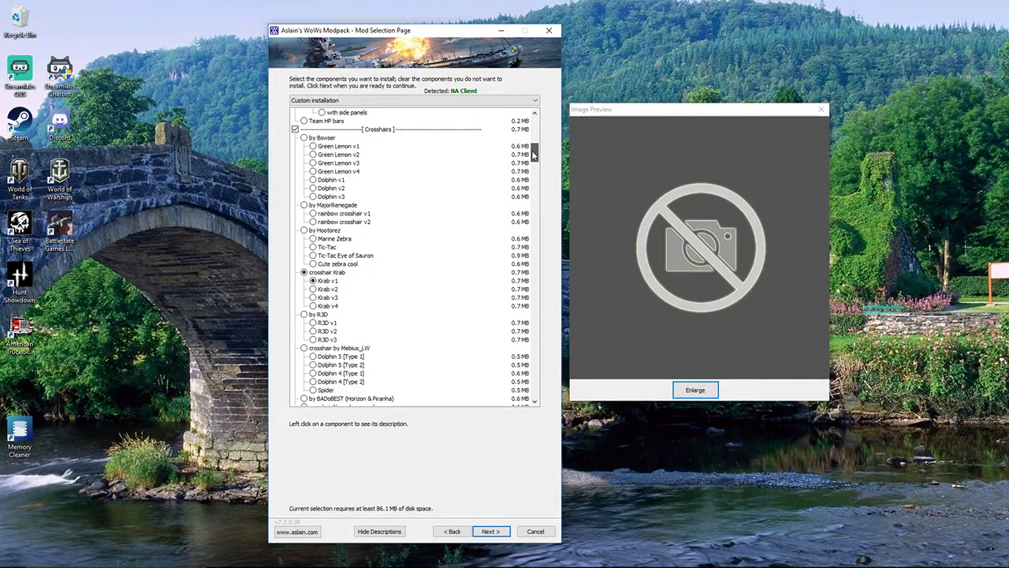
View the Krab v1 crosshair preview full size in Photo Viewer
scroll(533, 155, down, 2)
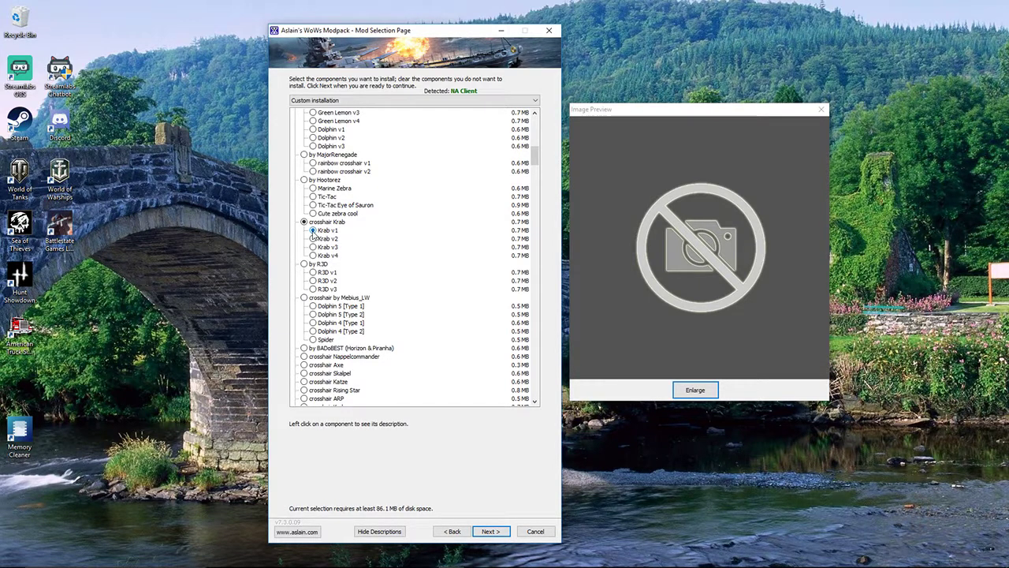
click(314, 239)
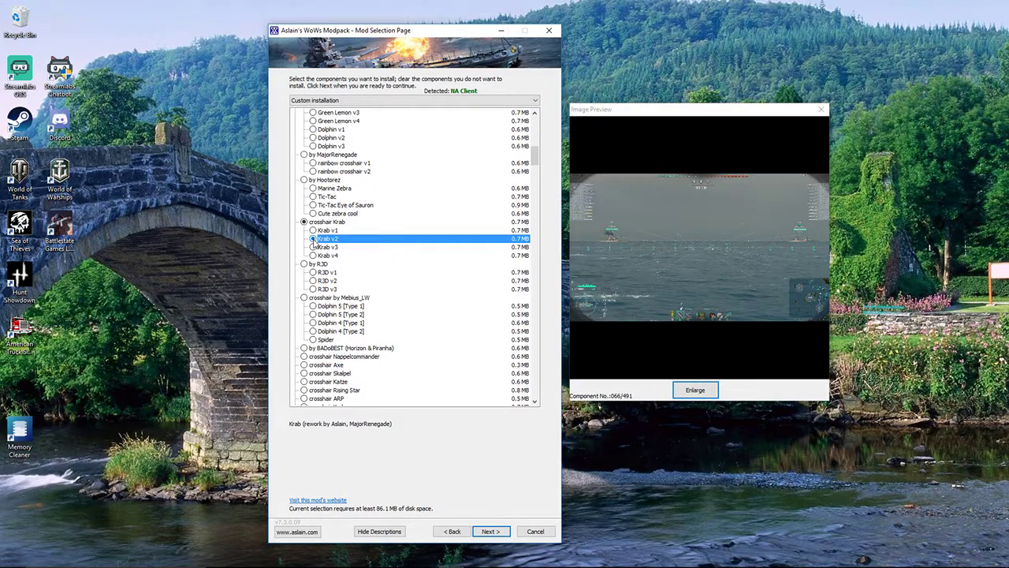
click(314, 230)
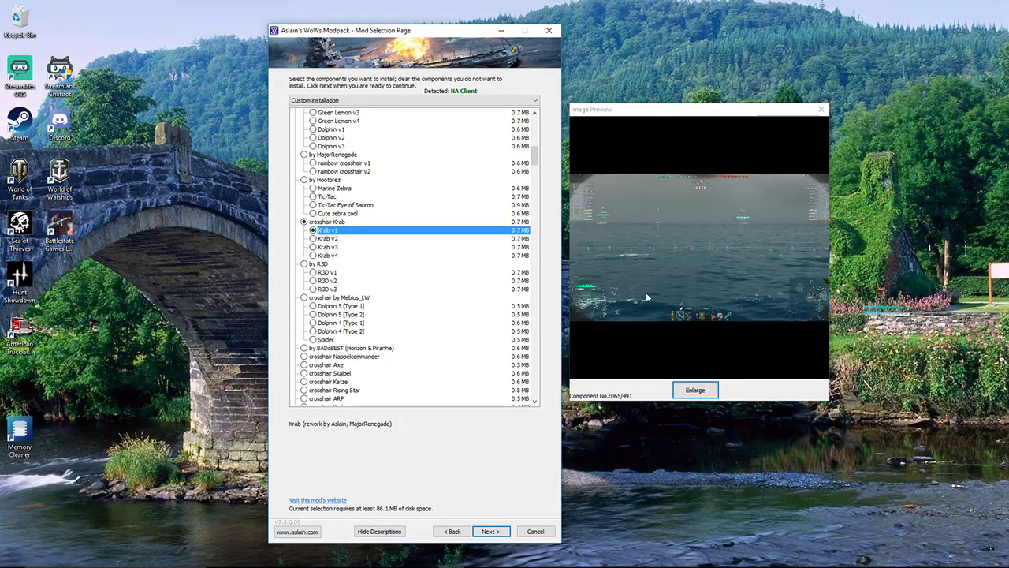
click(695, 390)
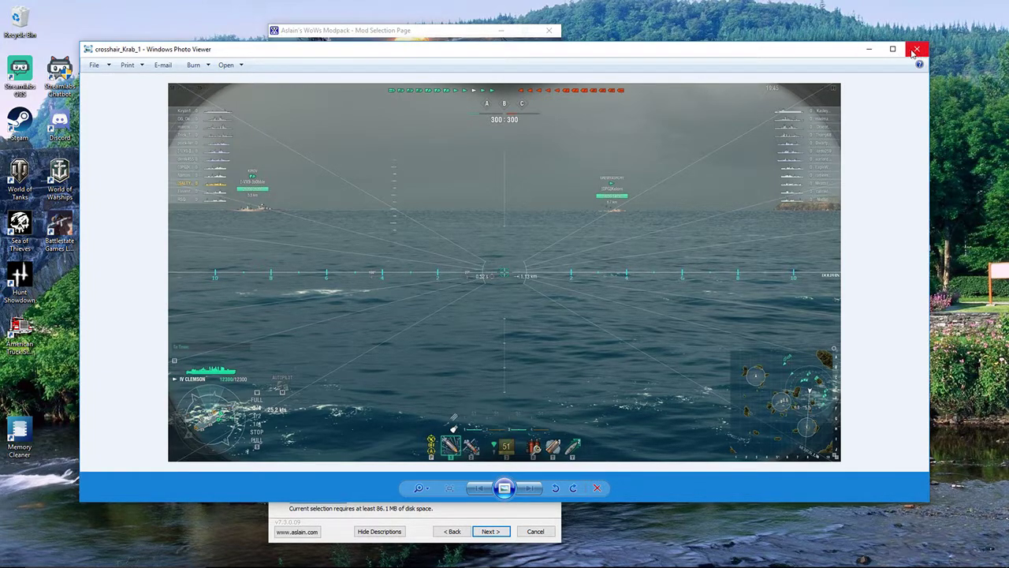
click(917, 50)
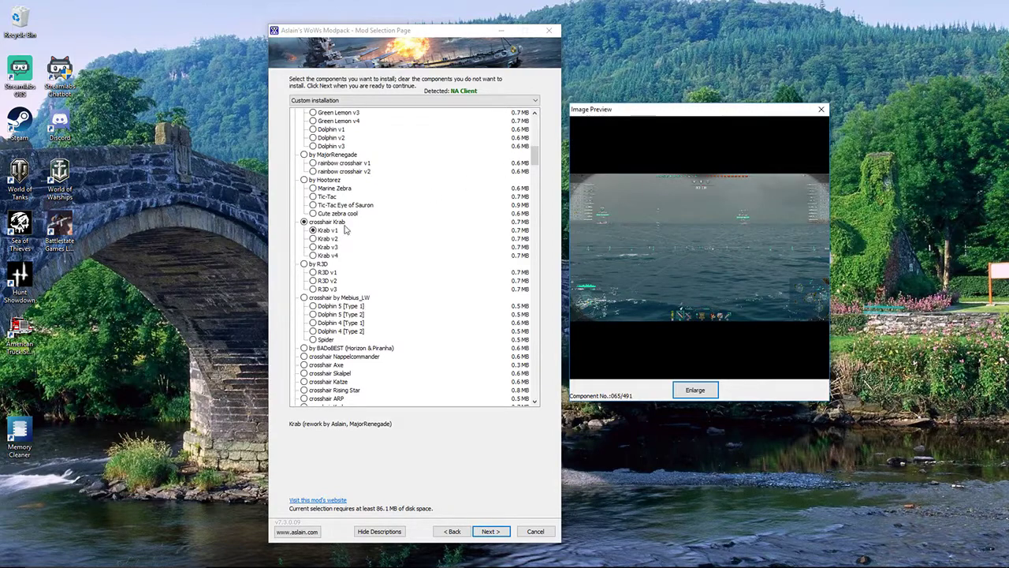
Select Krab v2 as the crosshair and view its preview full size
click(313, 239)
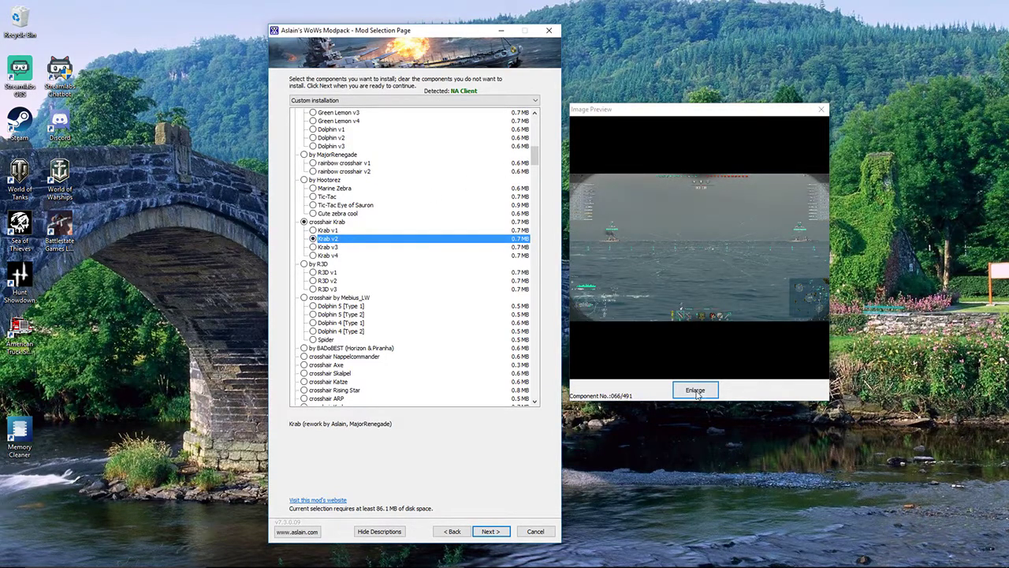
click(695, 390)
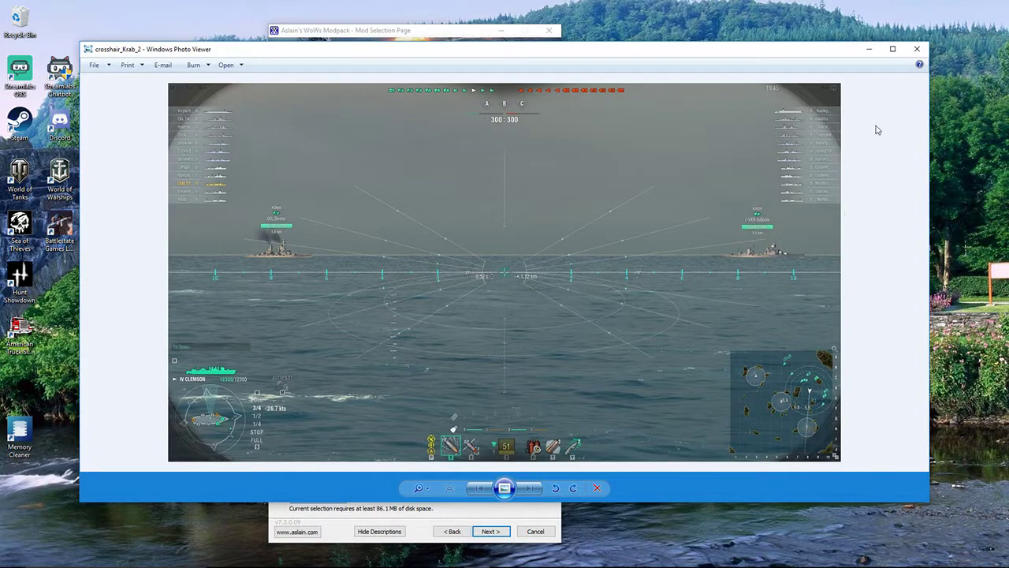
click(870, 49)
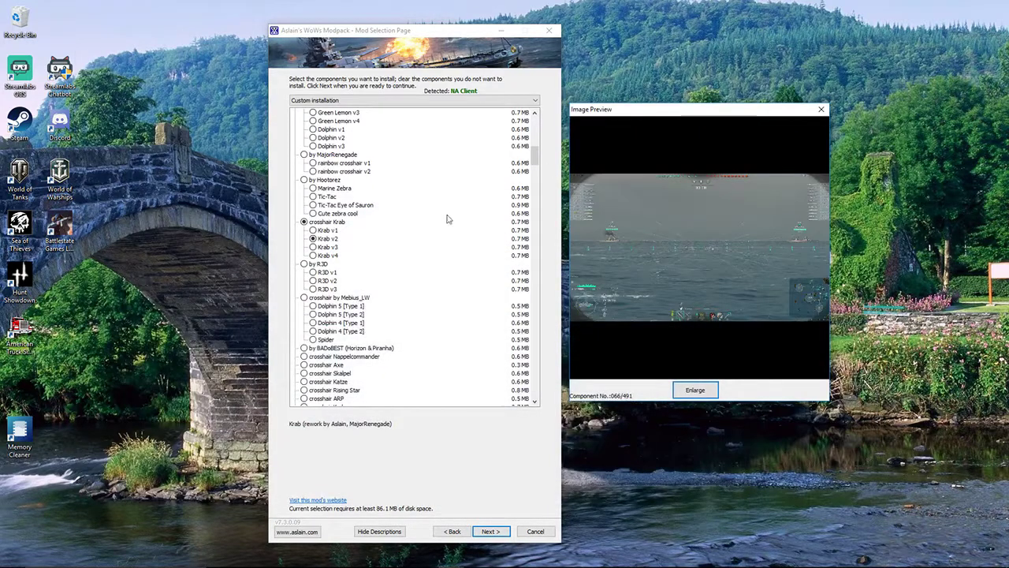
Preview the R3D v1, Dolphin, Axe, Katze and ARP crosshairs, then reselect Krab v2
scroll(322, 243, down, 1)
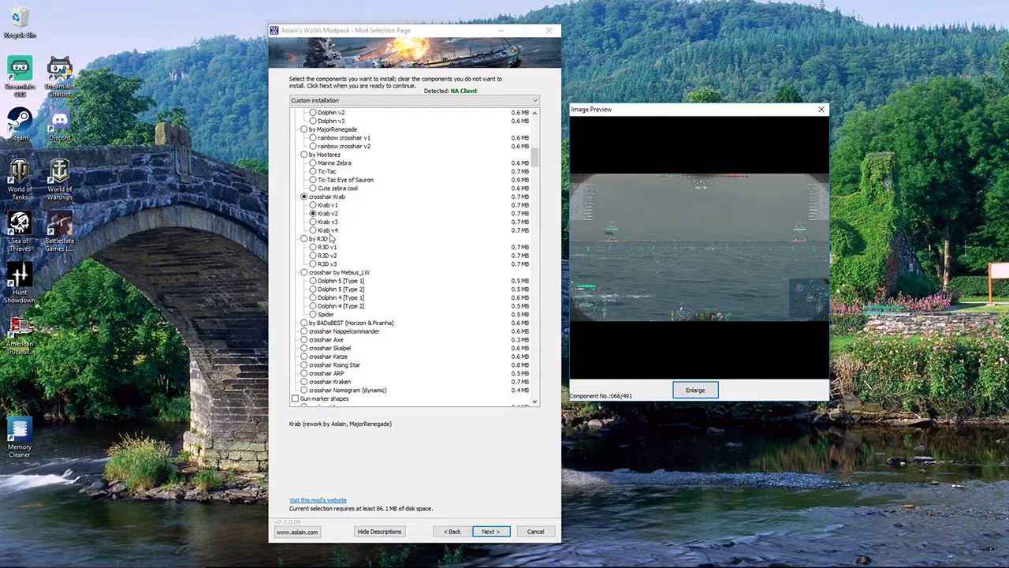
scroll(331, 236, down, 2)
scroll(335, 230, down, 5)
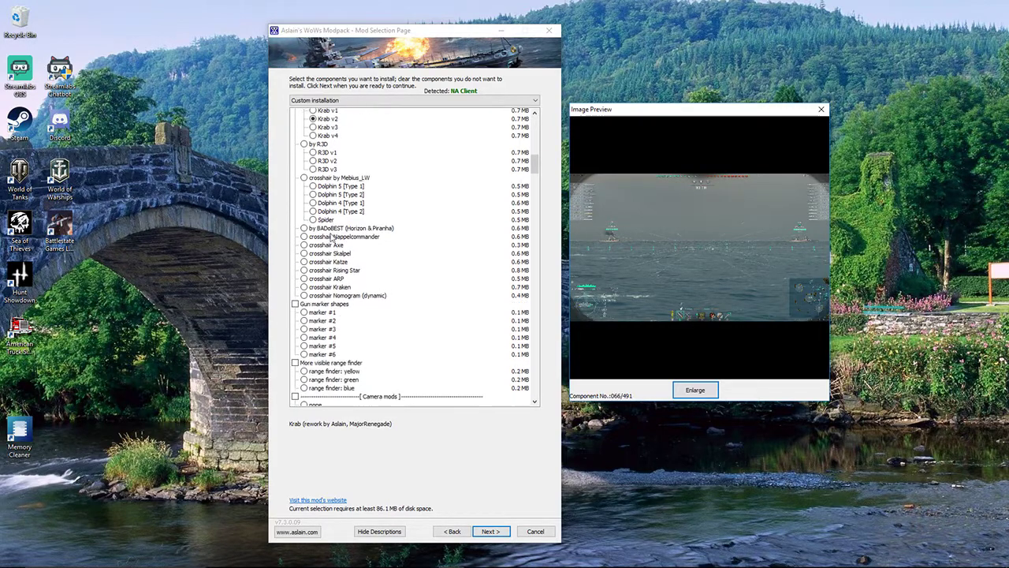
scroll(341, 172, up, 4)
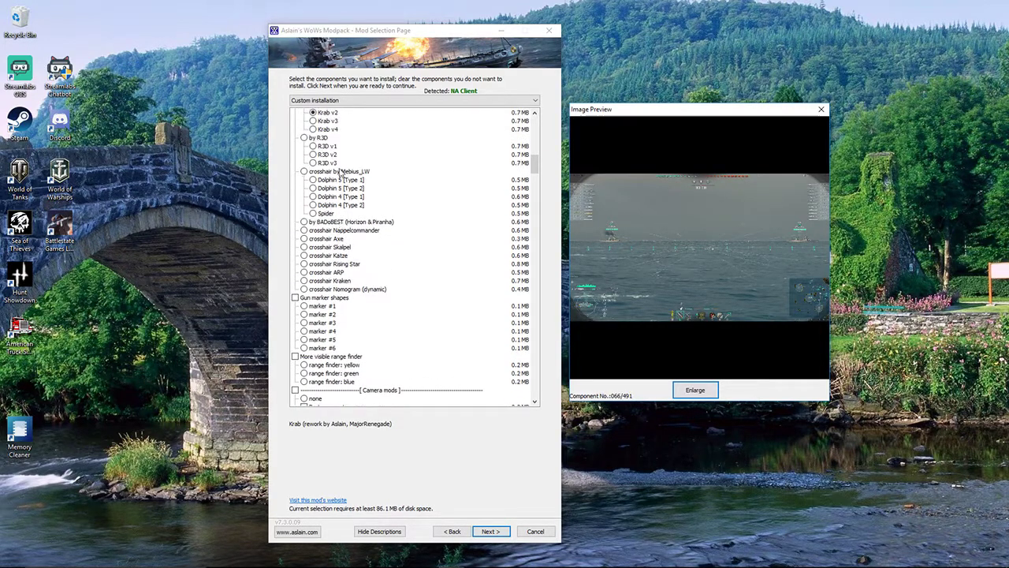
scroll(339, 172, down, 4)
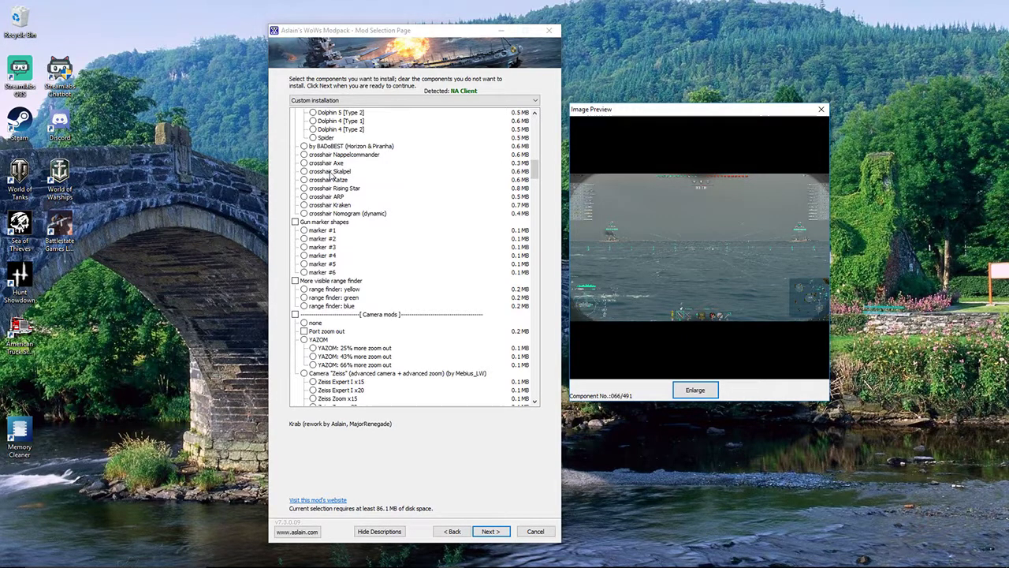
scroll(332, 176, up, 2)
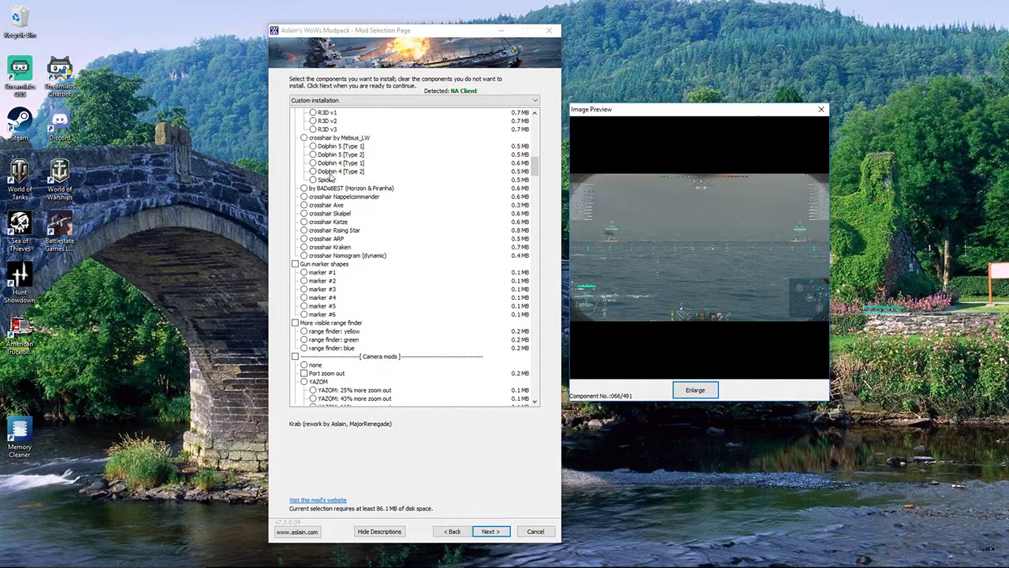
scroll(339, 188, up, 3)
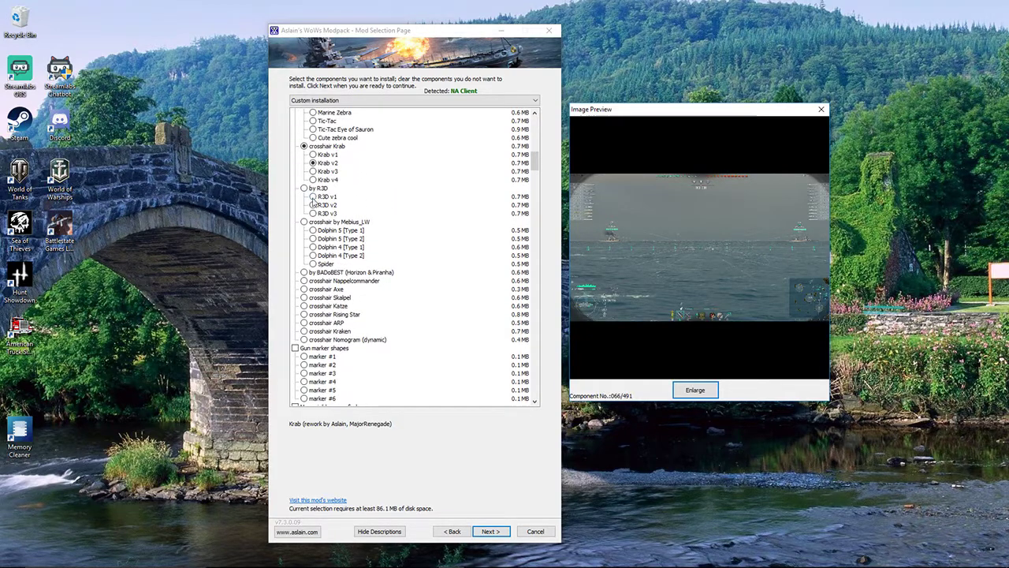
click(313, 196)
click(313, 230)
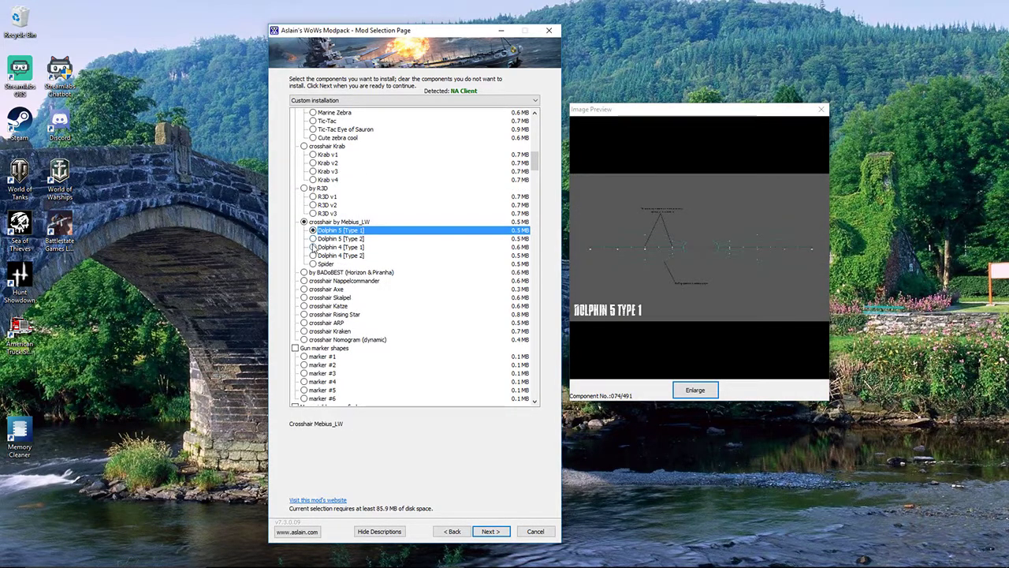
click(313, 238)
click(312, 256)
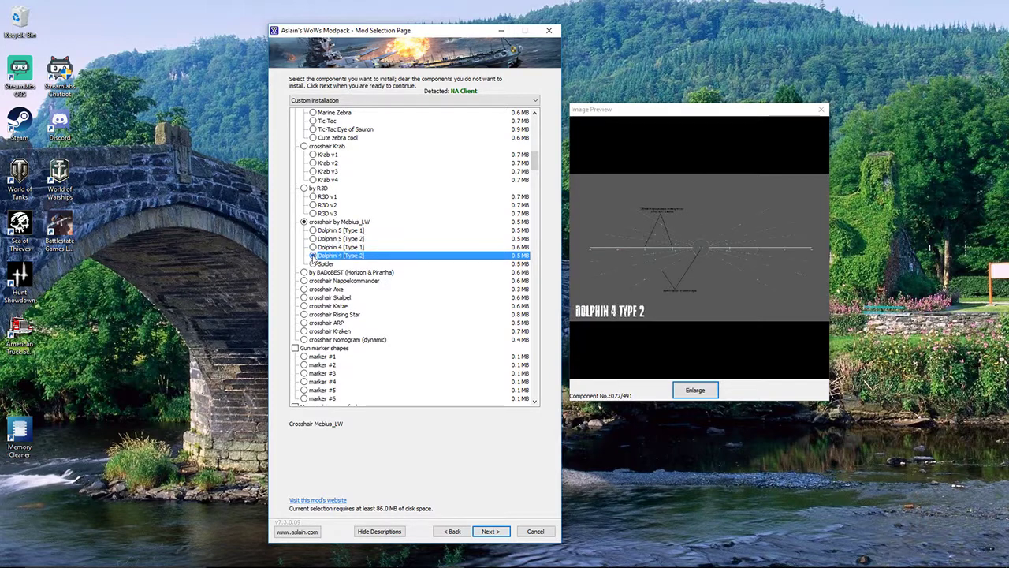
click(303, 289)
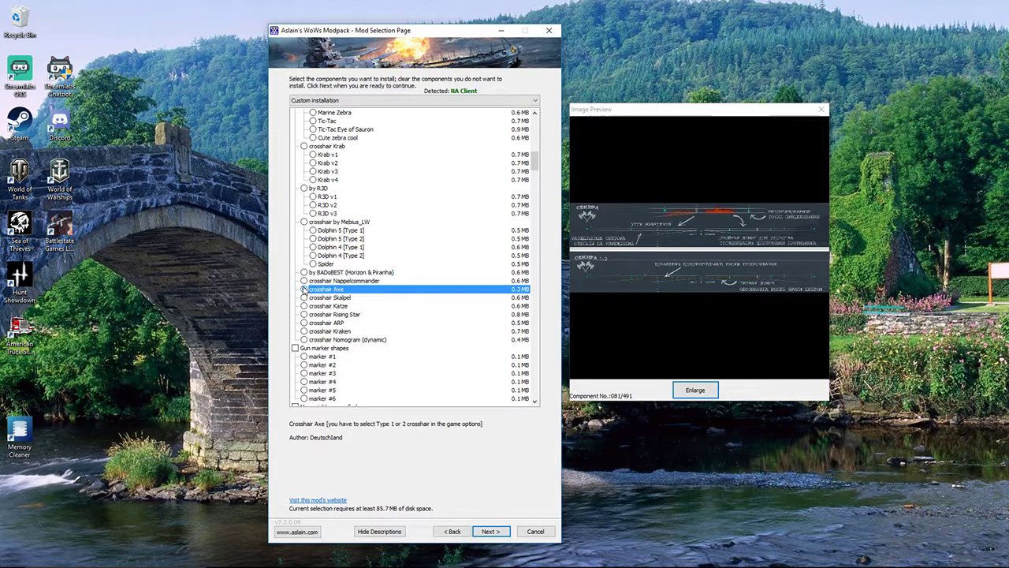
click(303, 306)
click(303, 322)
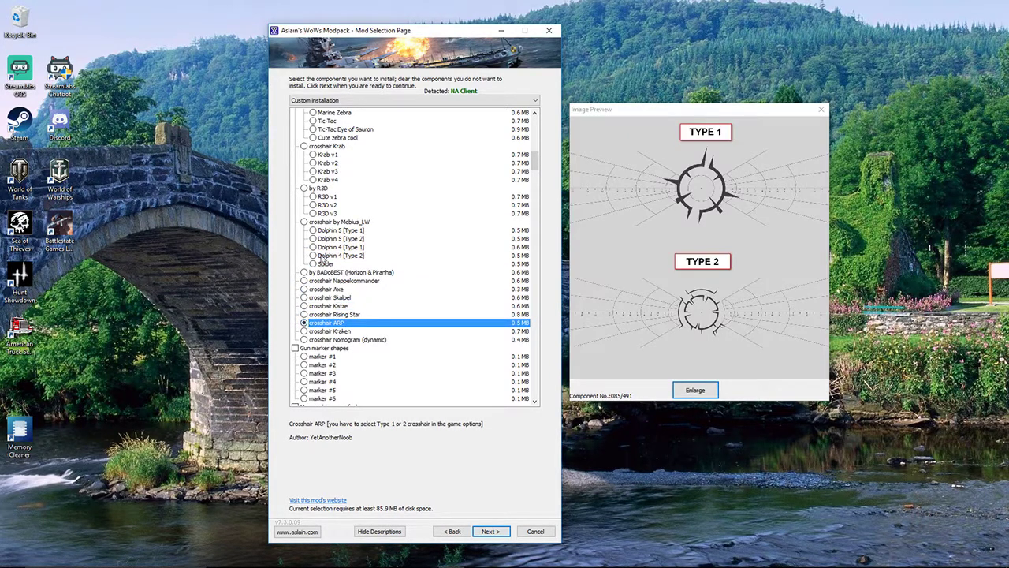
scroll(323, 215, up, 3)
click(313, 239)
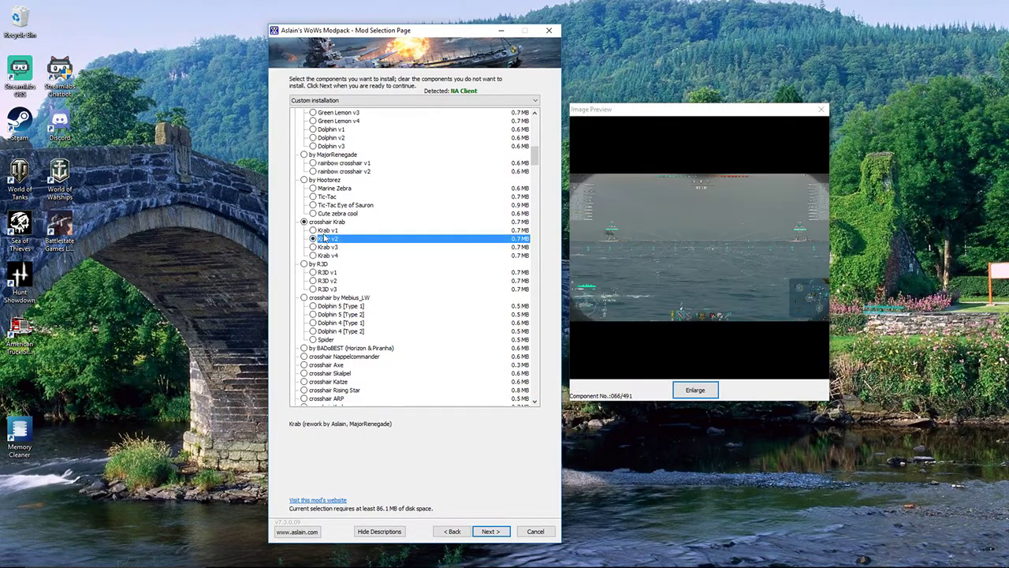
Try the yellow, green and blue range finder colours, then leave More visible range finder unticked
scroll(319, 239, down, 6)
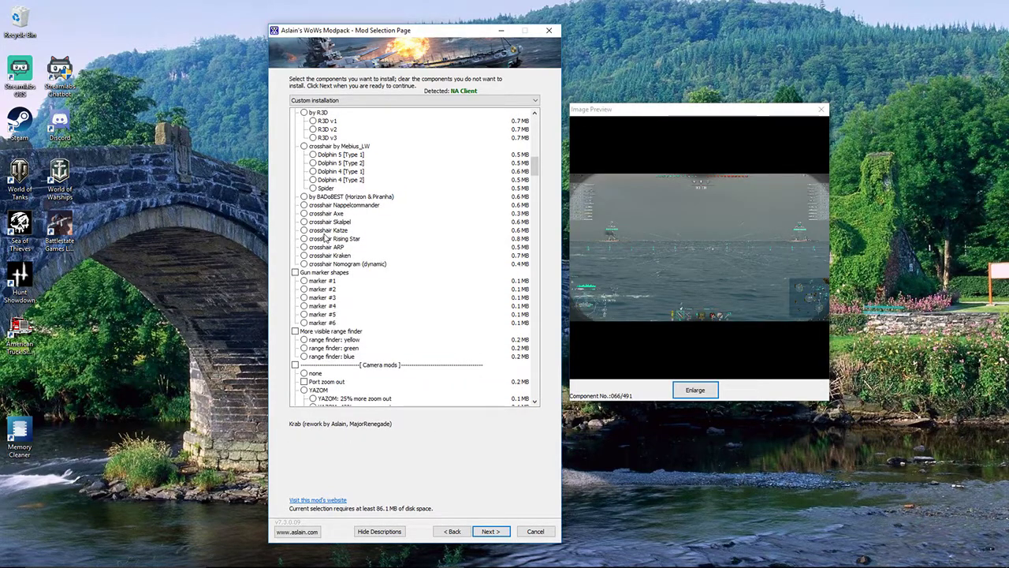
scroll(328, 237, down, 2)
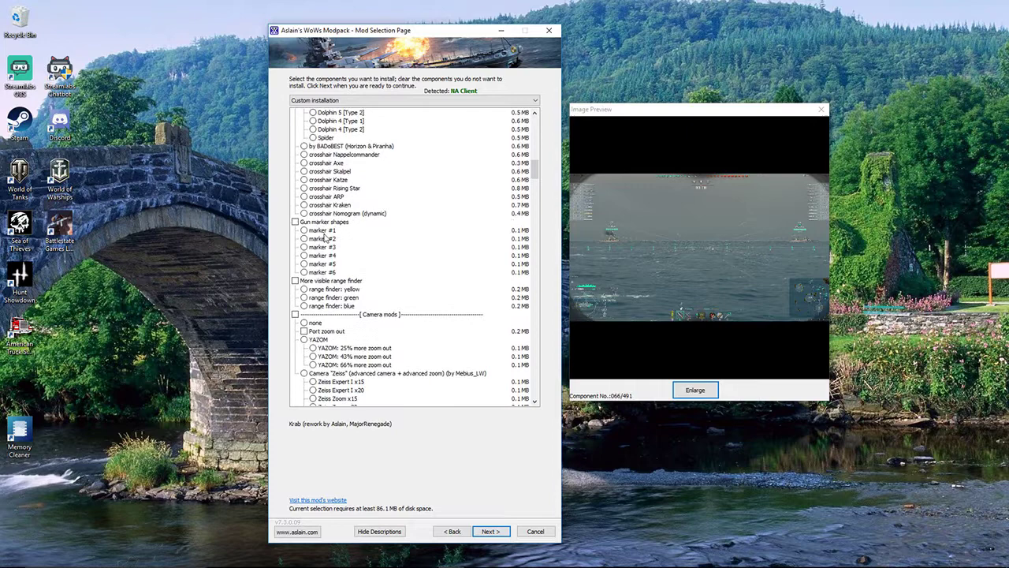
scroll(324, 236, down, 2)
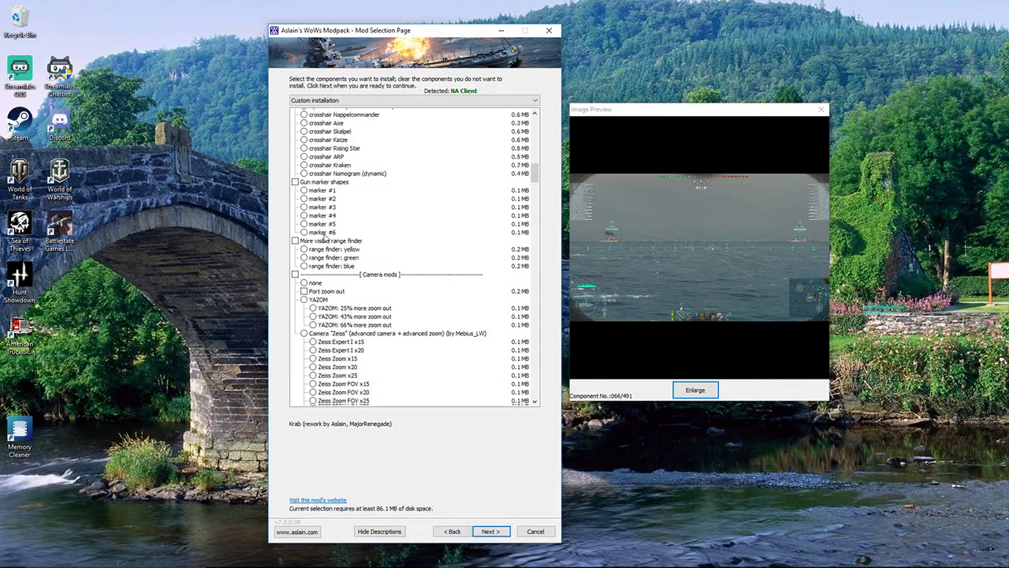
click(305, 239)
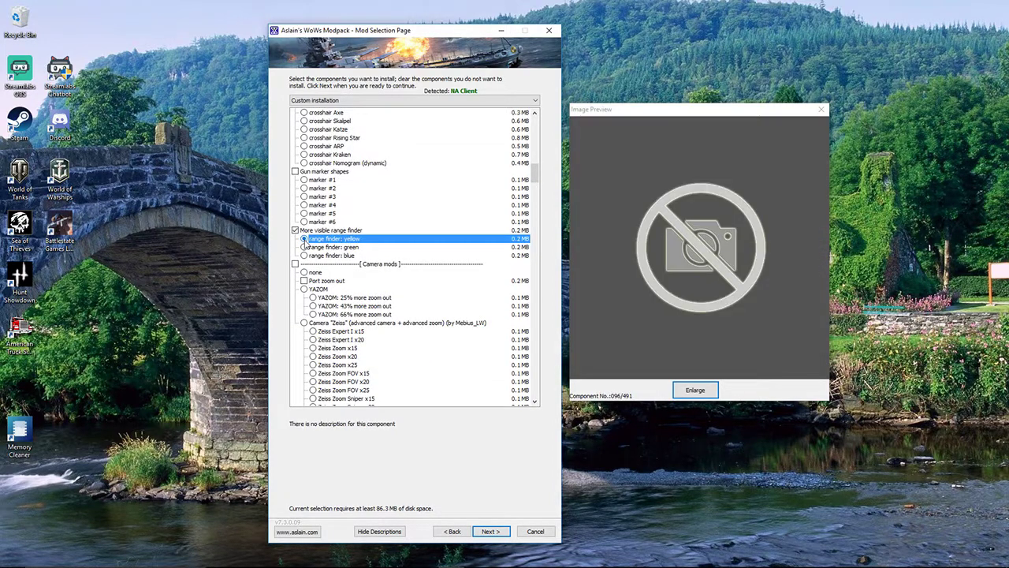
click(305, 247)
click(304, 255)
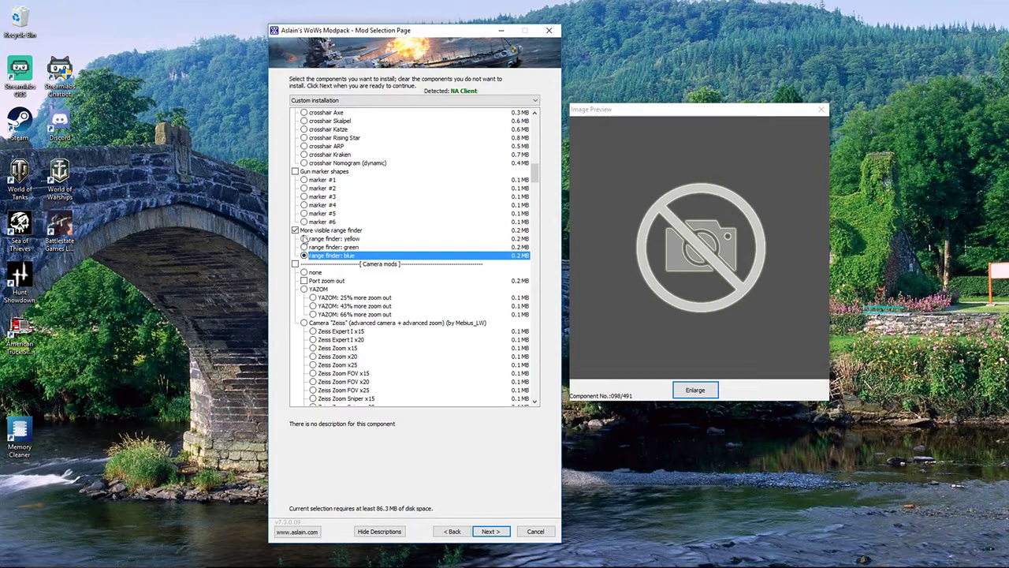
click(295, 230)
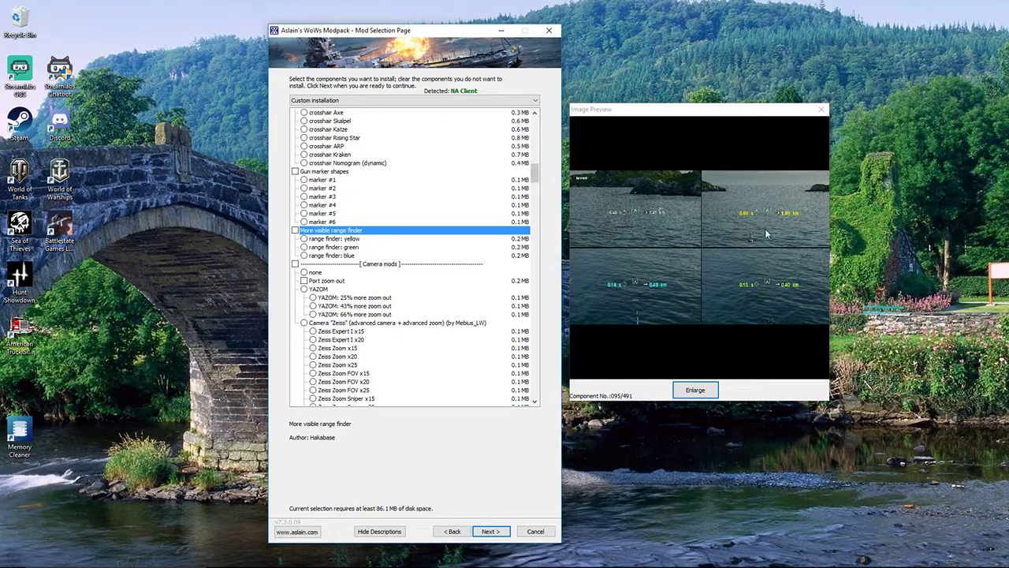
scroll(363, 223, down, 6)
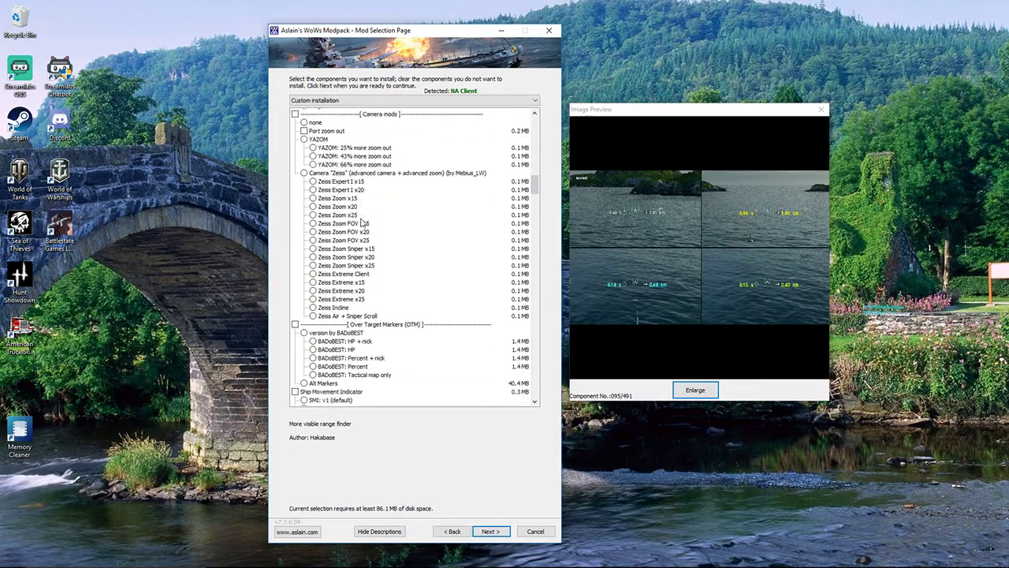
scroll(363, 223, down, 6)
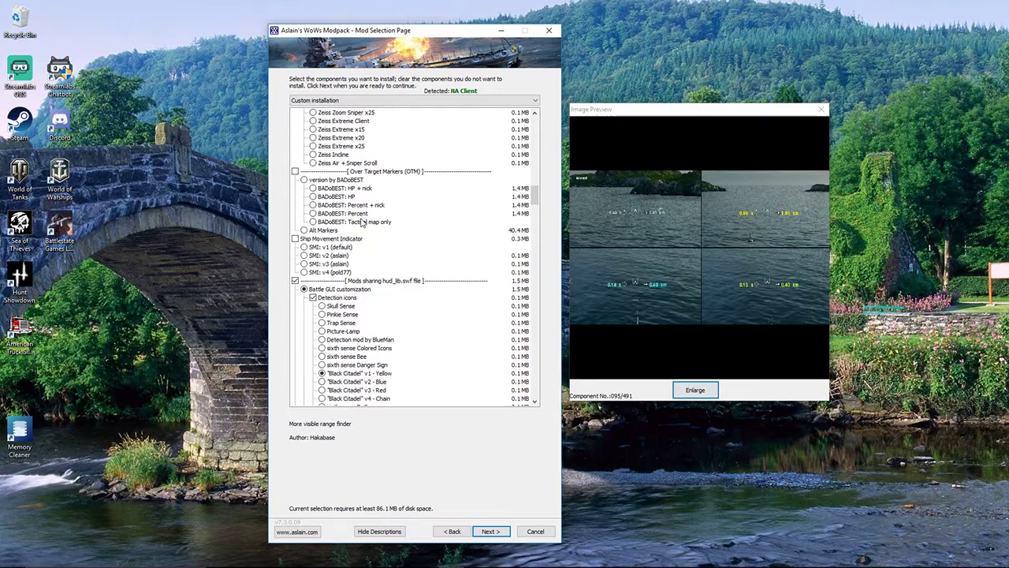
Preview Skull, Pinkie, Trap Sense, Picture-Lamp and BlueMan detection icons, then pick "Black Citadel" v1 - Yellow
scroll(363, 223, down, 2)
scroll(363, 223, down, 3)
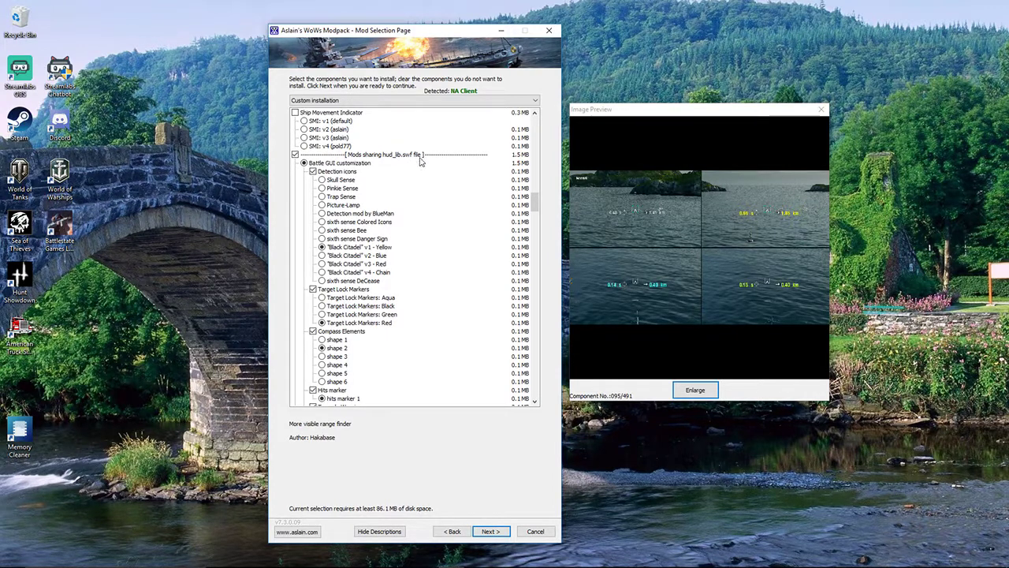
scroll(421, 162, down, 1)
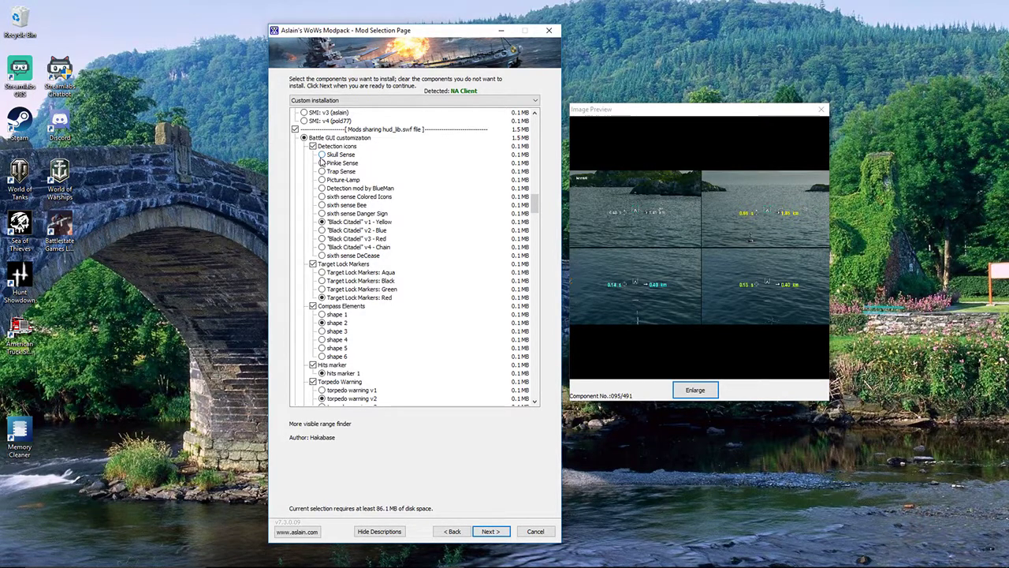
click(322, 155)
click(321, 164)
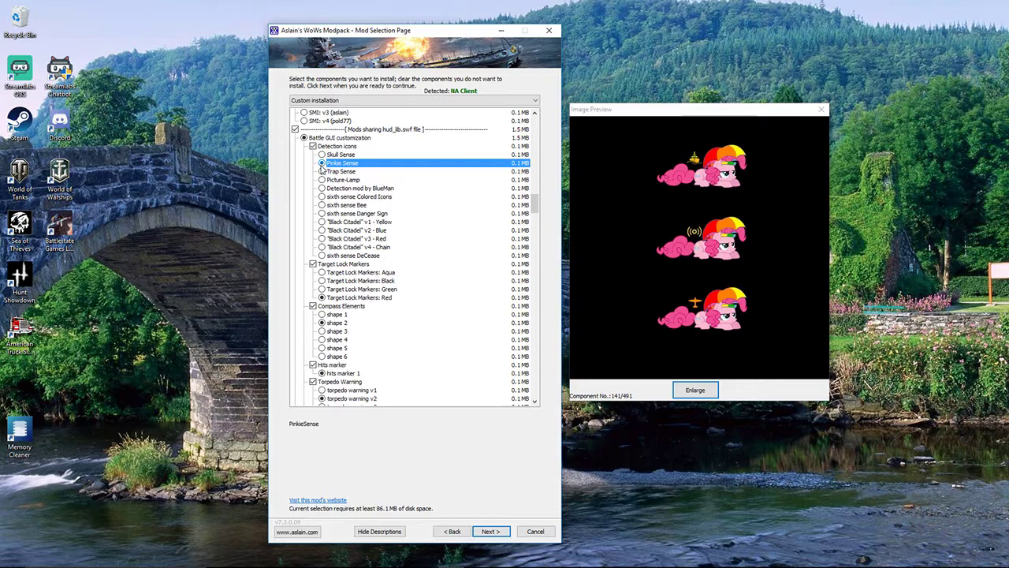
click(322, 172)
click(321, 180)
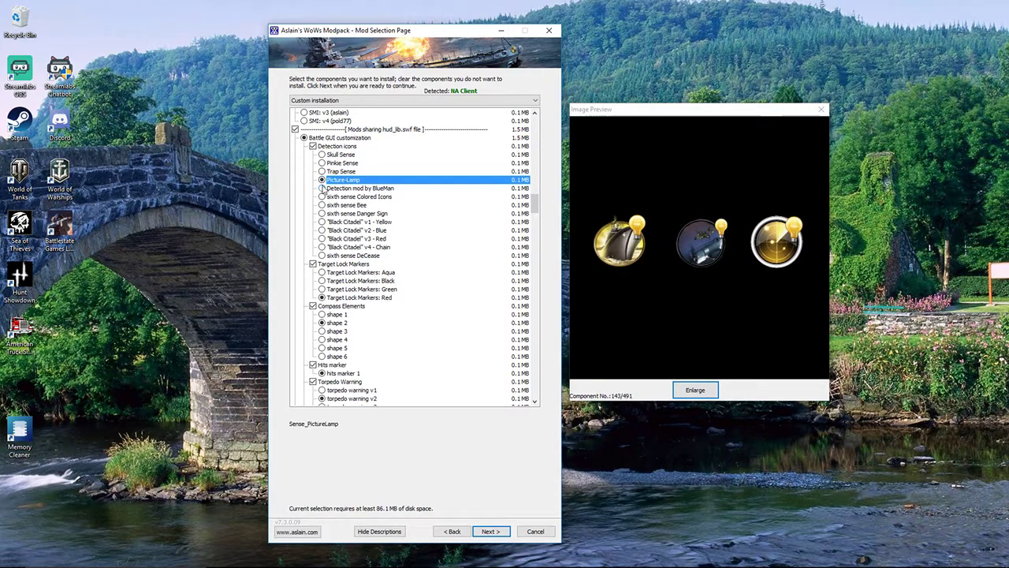
click(322, 189)
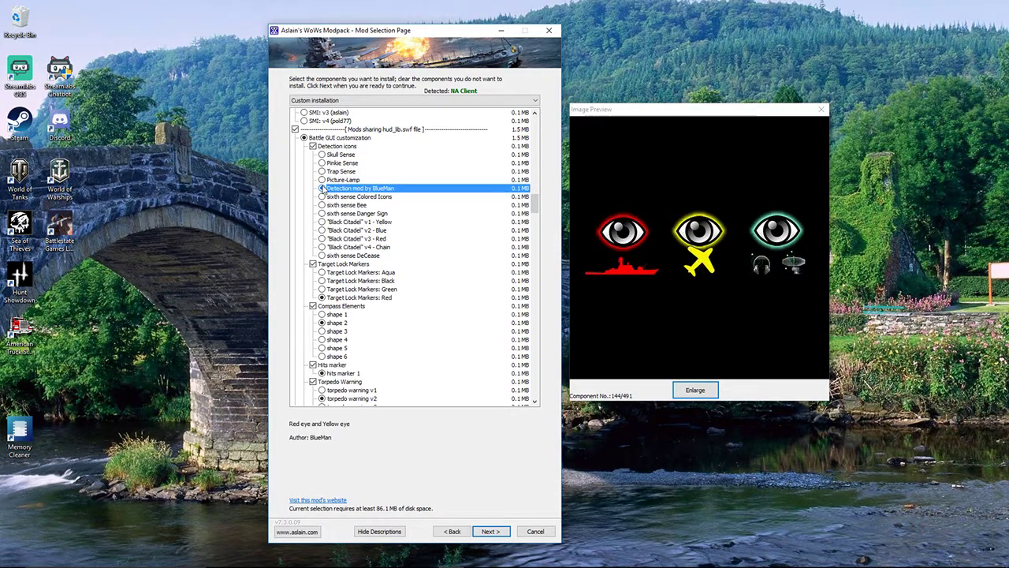
click(321, 222)
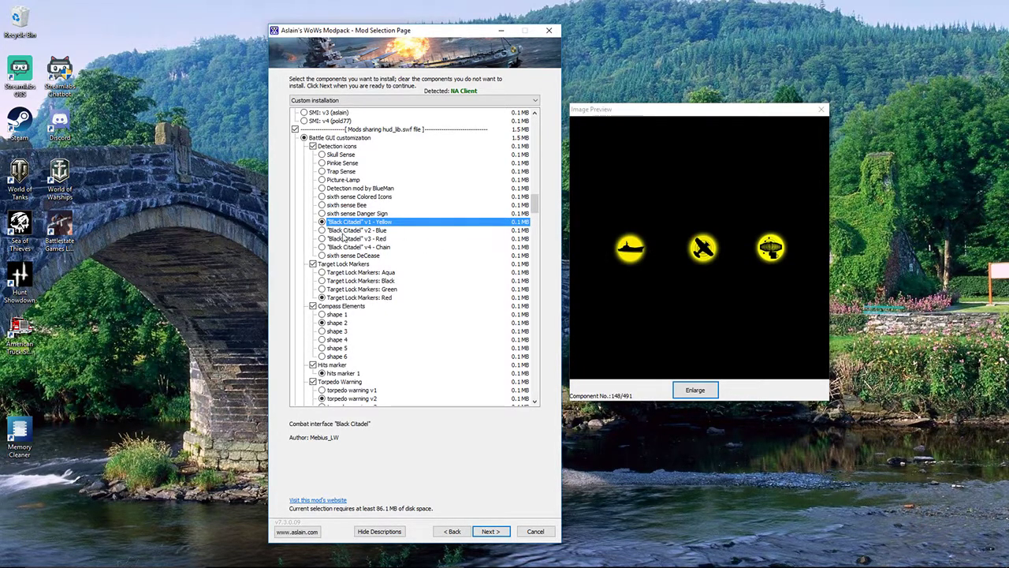
Recheck Colored Icons, BlueMan, Picture-Lamp and Trap Sense icons before returning to "Black Citadel" v1 - Yellow
click(322, 196)
click(322, 188)
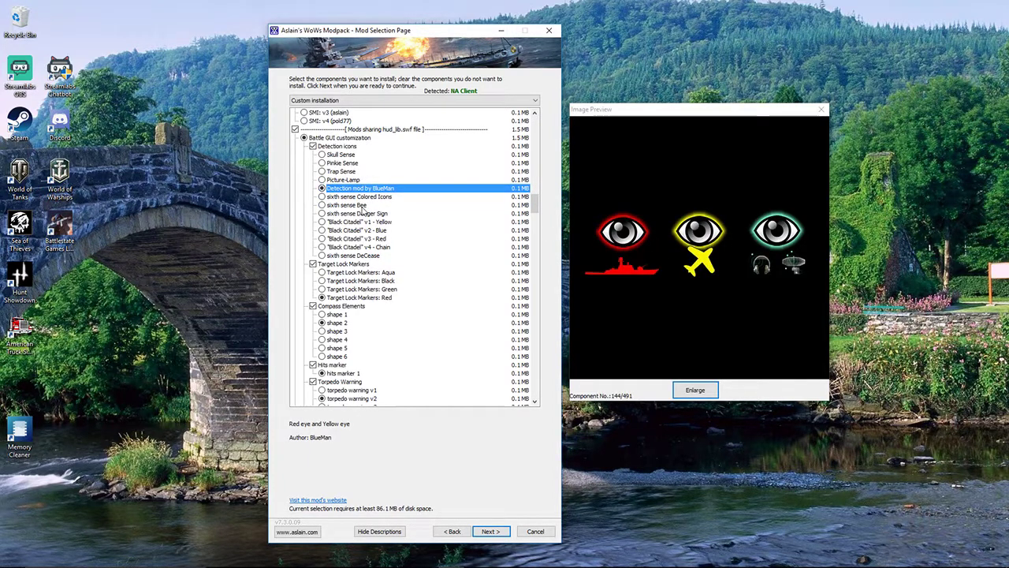
click(321, 179)
click(322, 171)
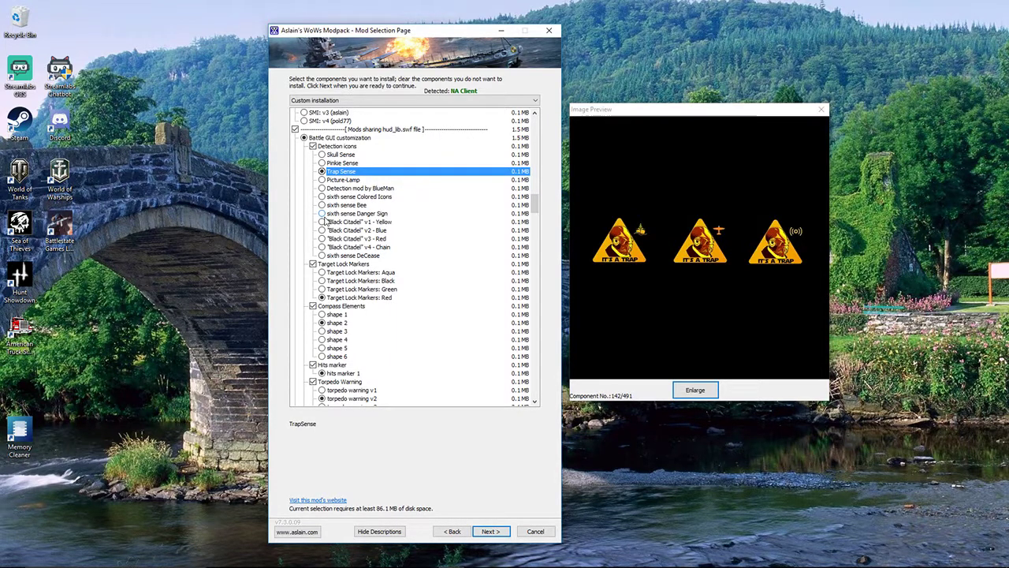
click(323, 223)
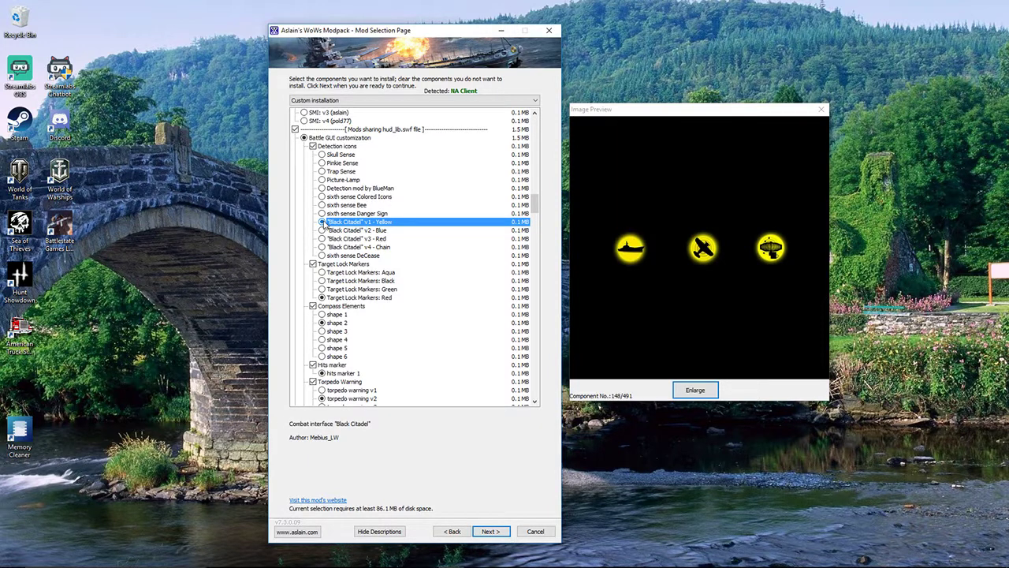
scroll(323, 223, down, 3)
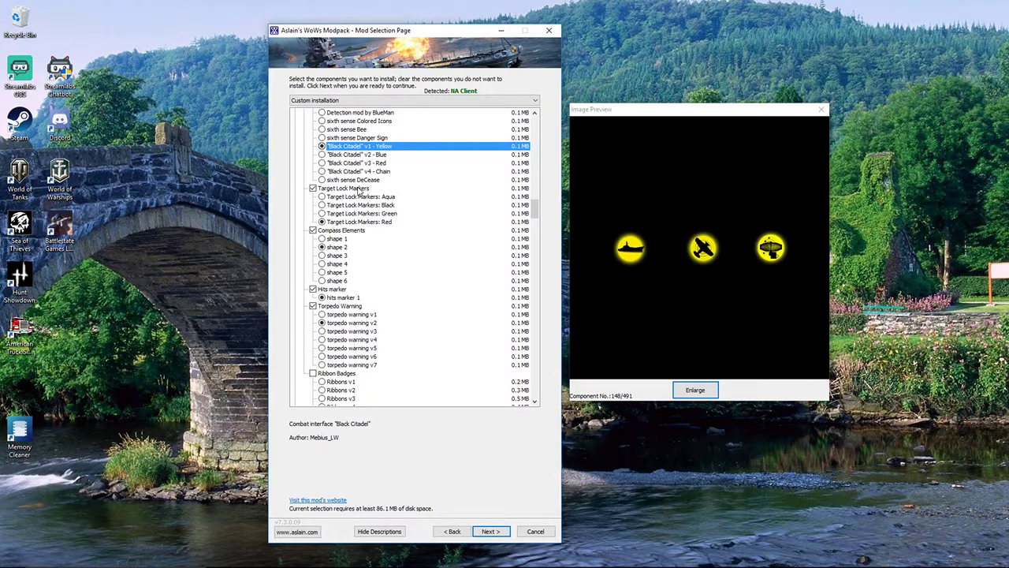
Preview the green, black and aqua target lock markers, keeping the red ones
click(322, 212)
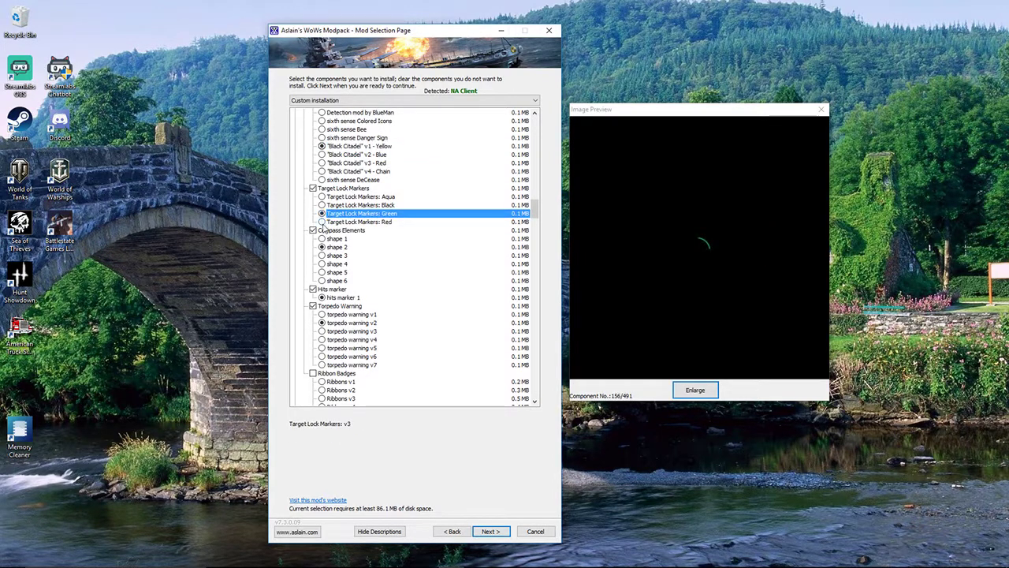
click(323, 205)
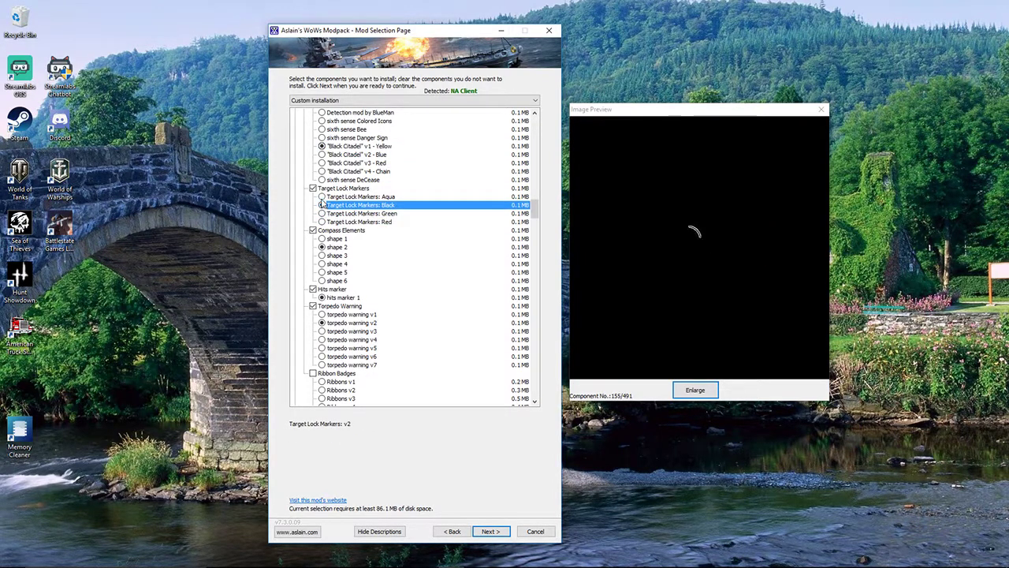
click(322, 196)
click(322, 222)
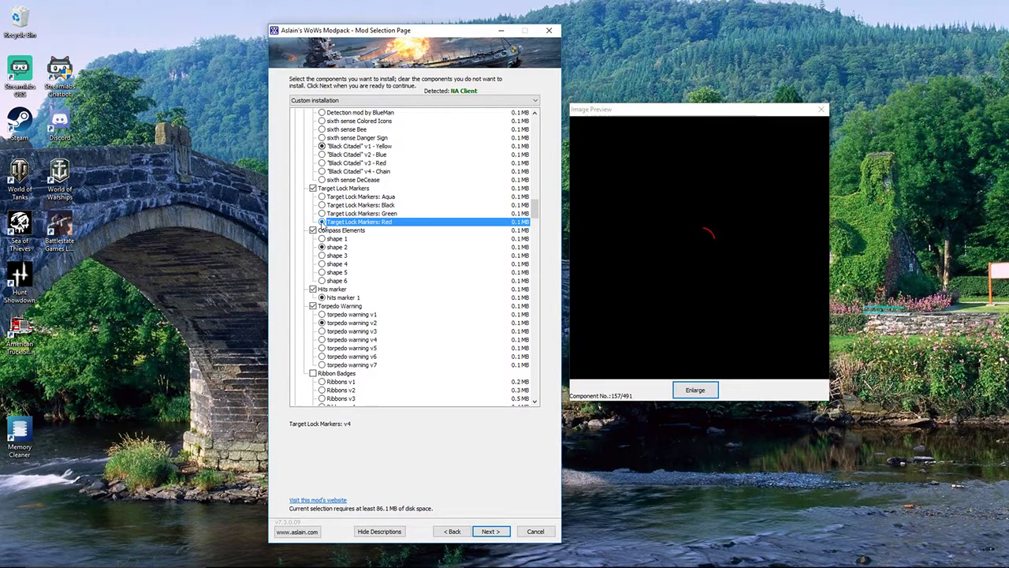
Preview compass element shapes 3 through 6, then choose shape 2
scroll(321, 224, down, 1)
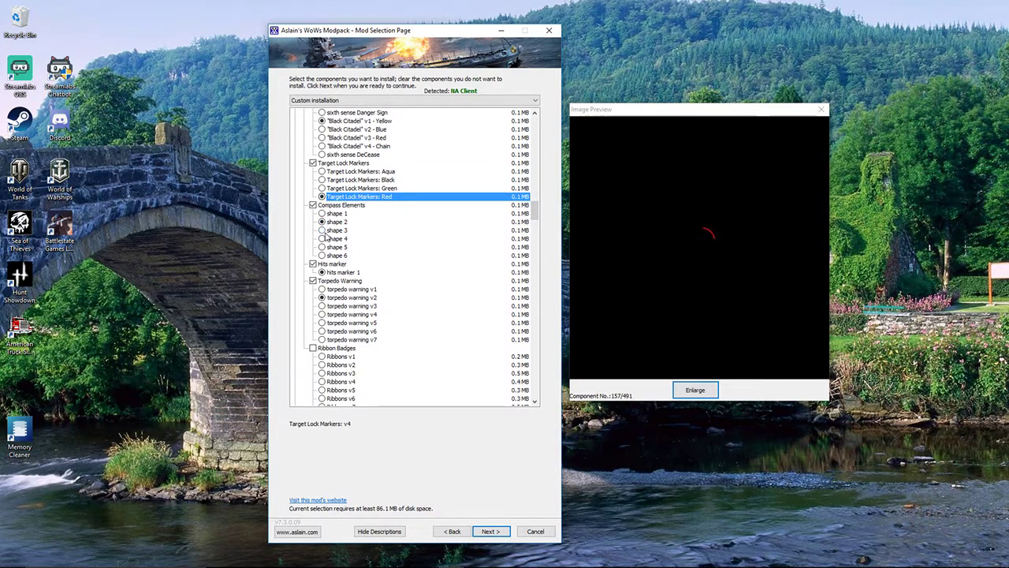
click(323, 230)
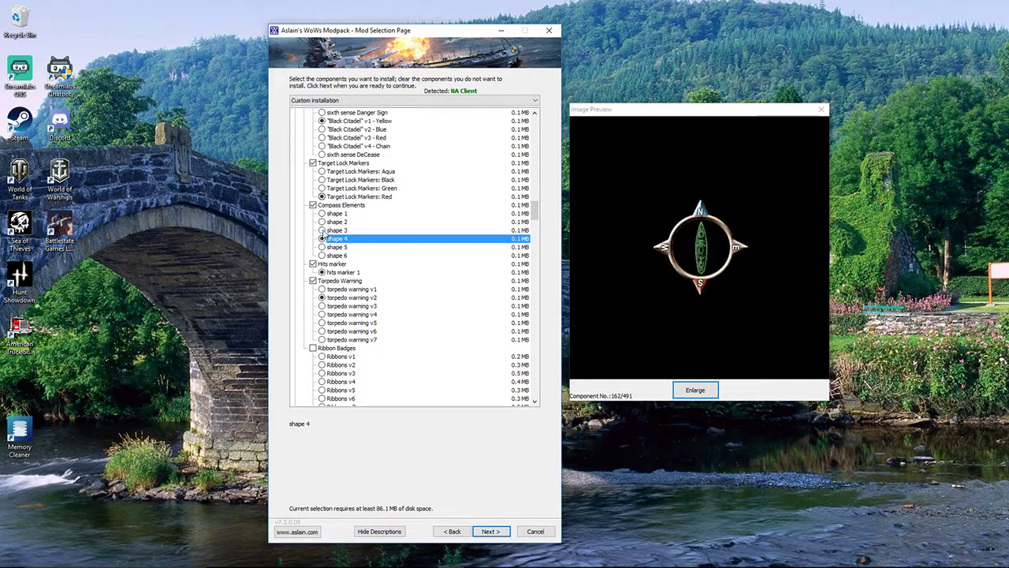
click(323, 238)
click(322, 246)
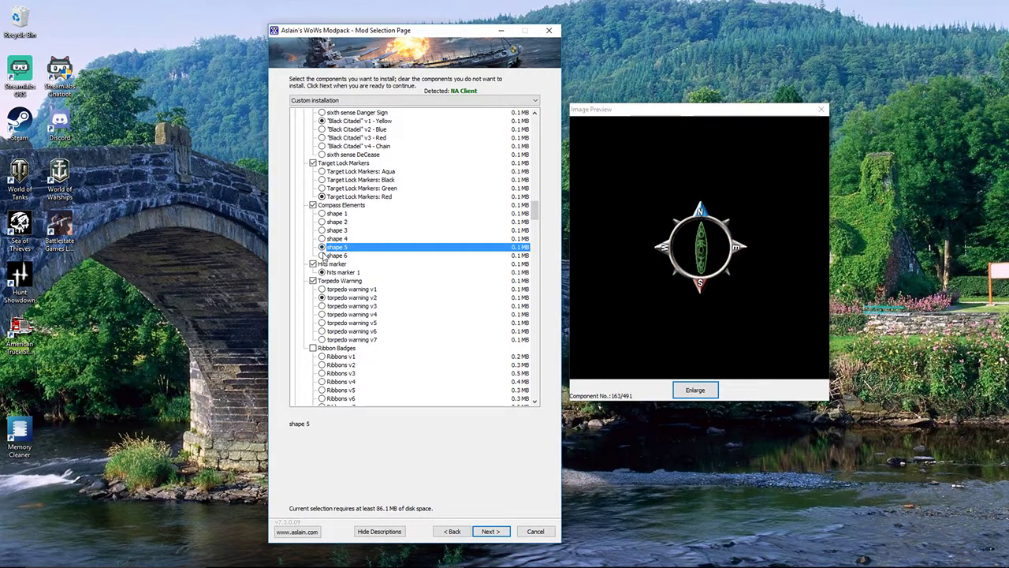
click(322, 255)
click(322, 222)
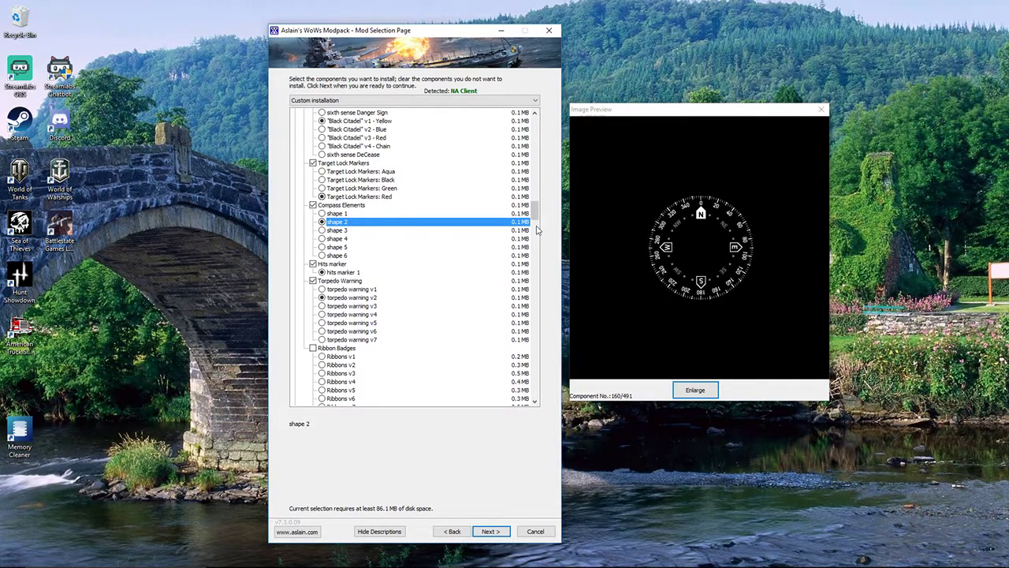
scroll(495, 235, down, 3)
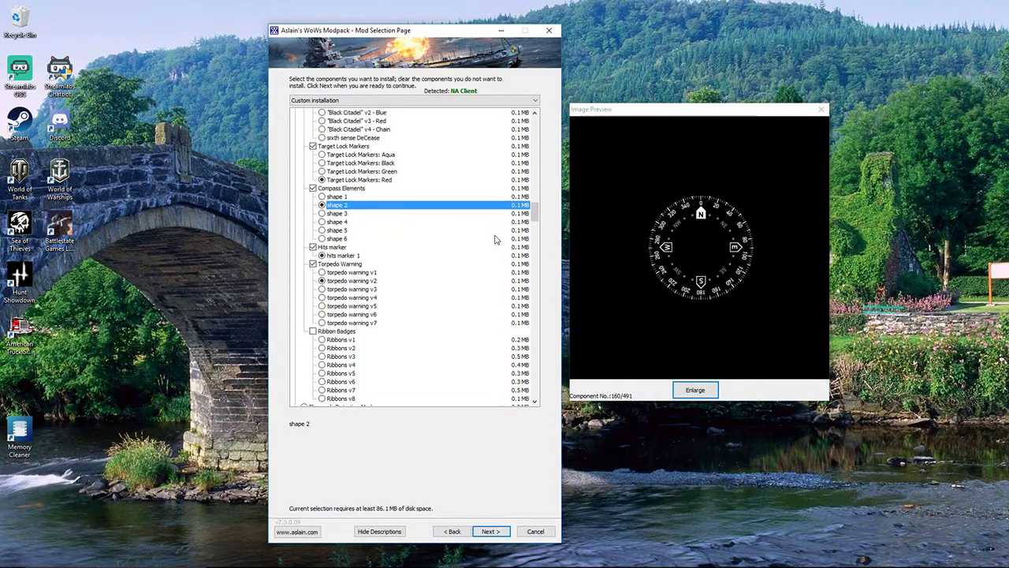
Select hits marker 1 and preview torpedo warnings v3 through v7 before returning to v2
click(322, 198)
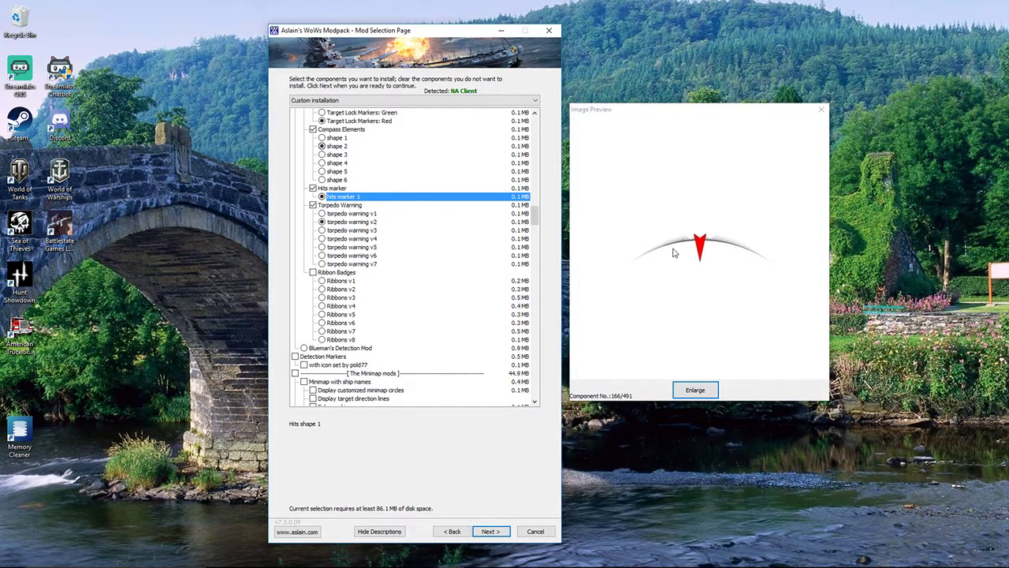
click(322, 230)
click(321, 238)
click(321, 247)
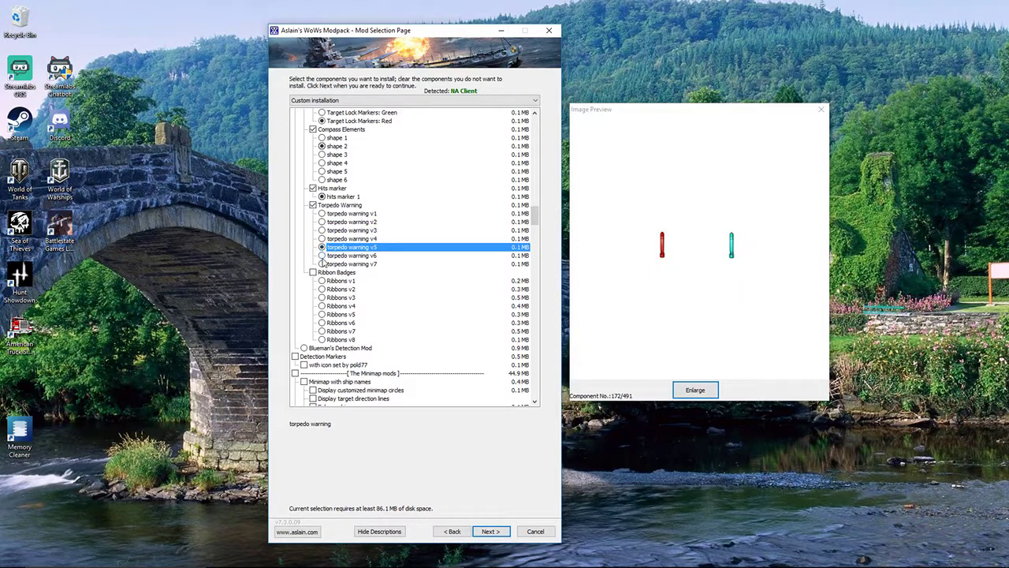
click(322, 255)
click(322, 264)
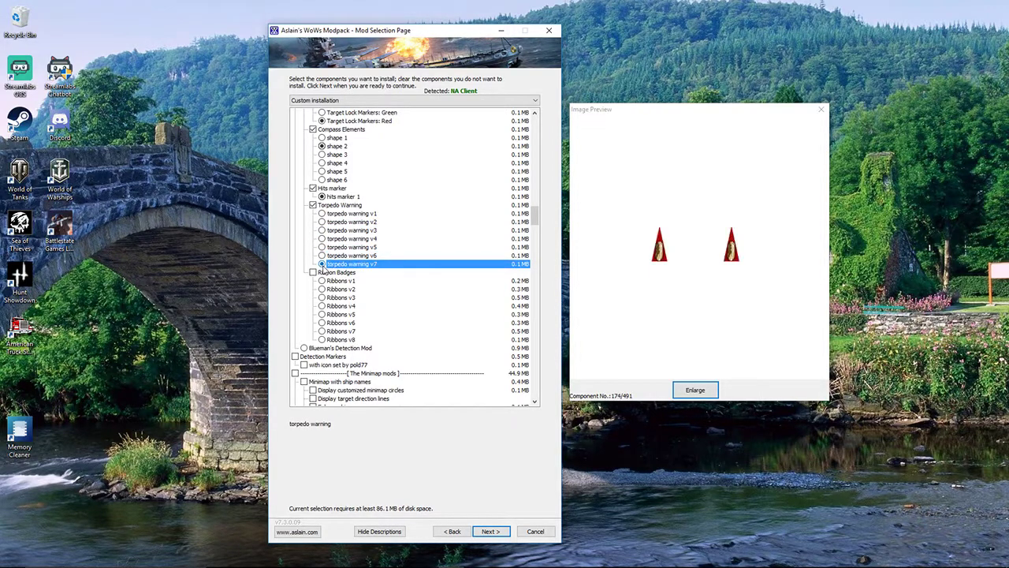
click(322, 221)
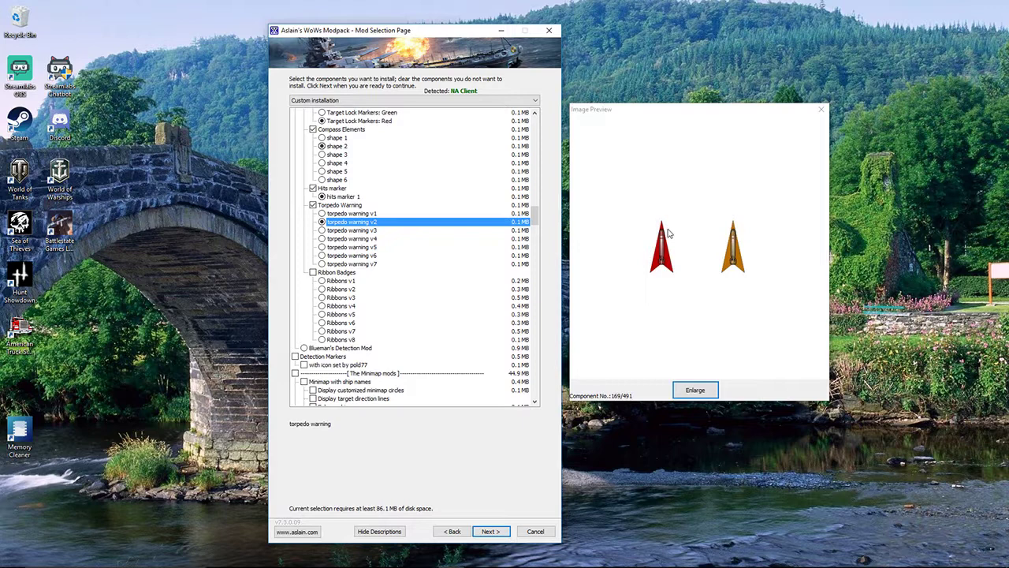
Compare the torpedo warning versions again, including v6, v7 and v3, settling on v2
click(324, 246)
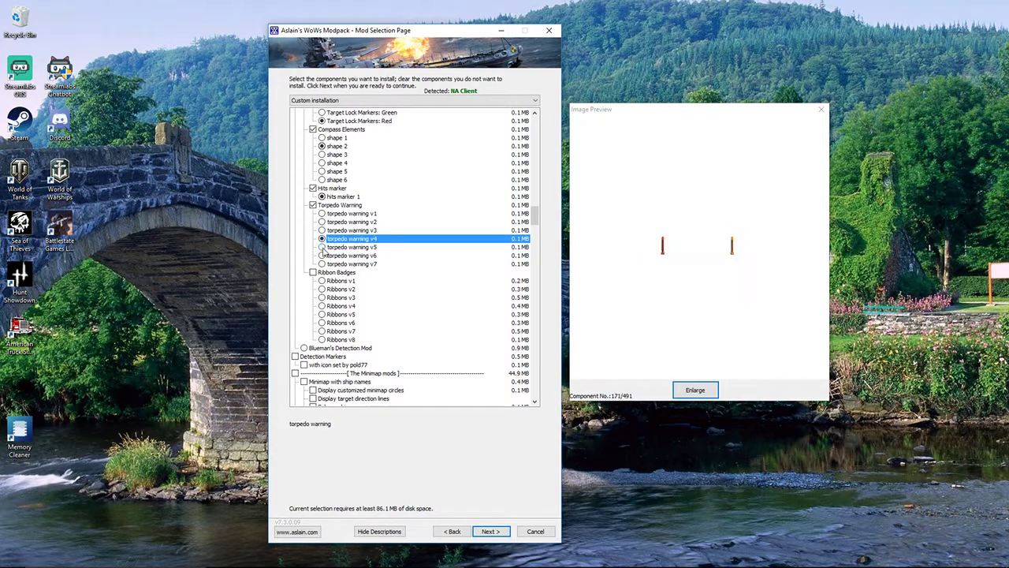
click(324, 255)
click(324, 264)
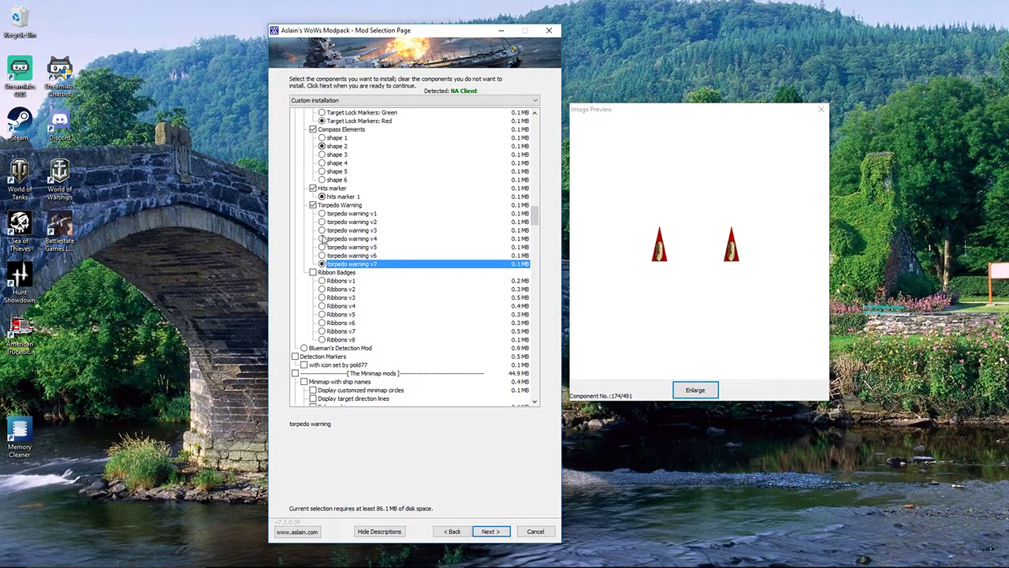
click(324, 229)
click(323, 222)
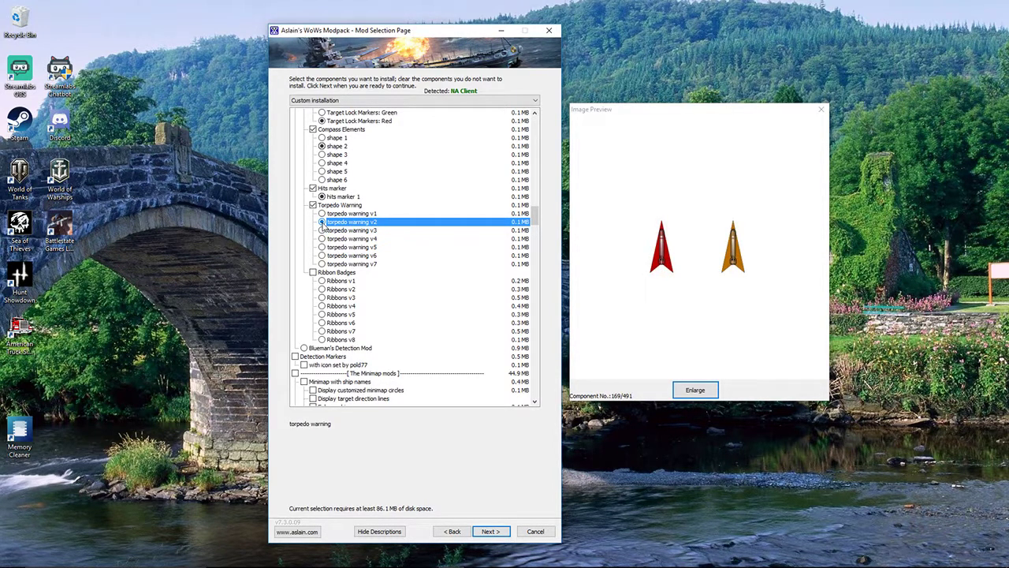
scroll(325, 226, down, 2)
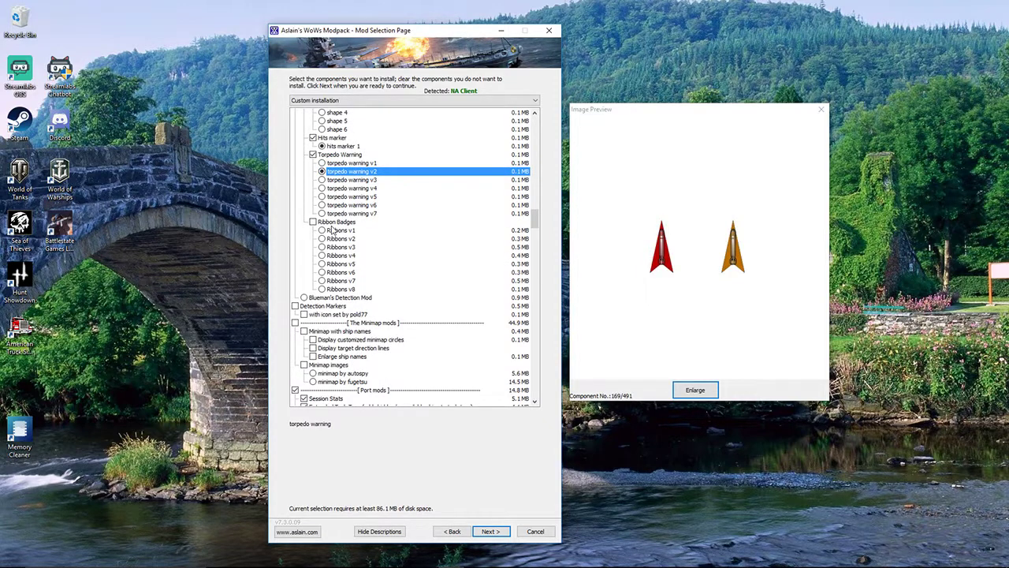
Untick and re-tick Session Stats, then preview Extended Tech Tree, Compact carousel extended and Clear Vision
scroll(336, 222, down, 5)
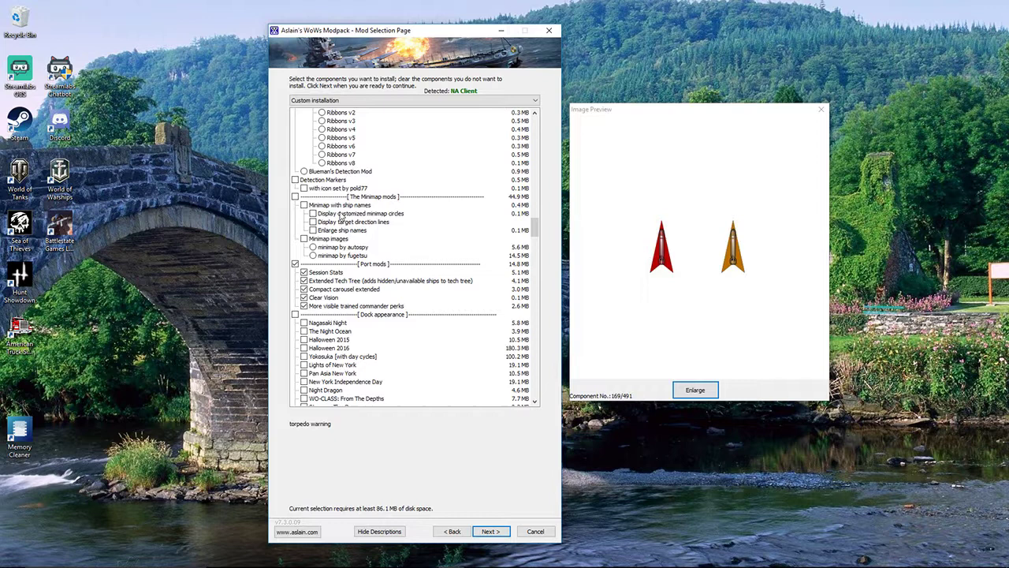
scroll(344, 210, down, 3)
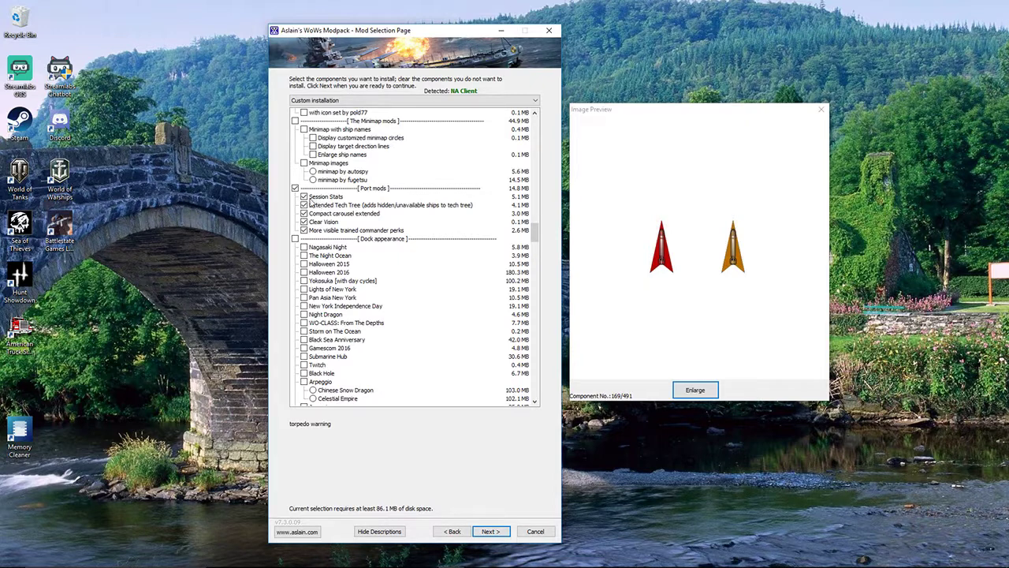
click(302, 197)
click(304, 196)
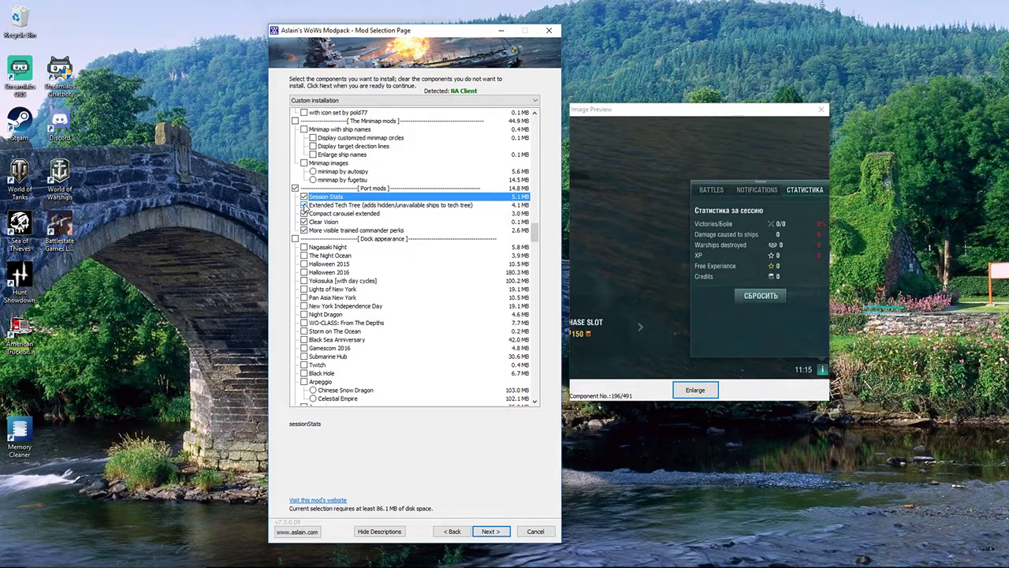
click(306, 205)
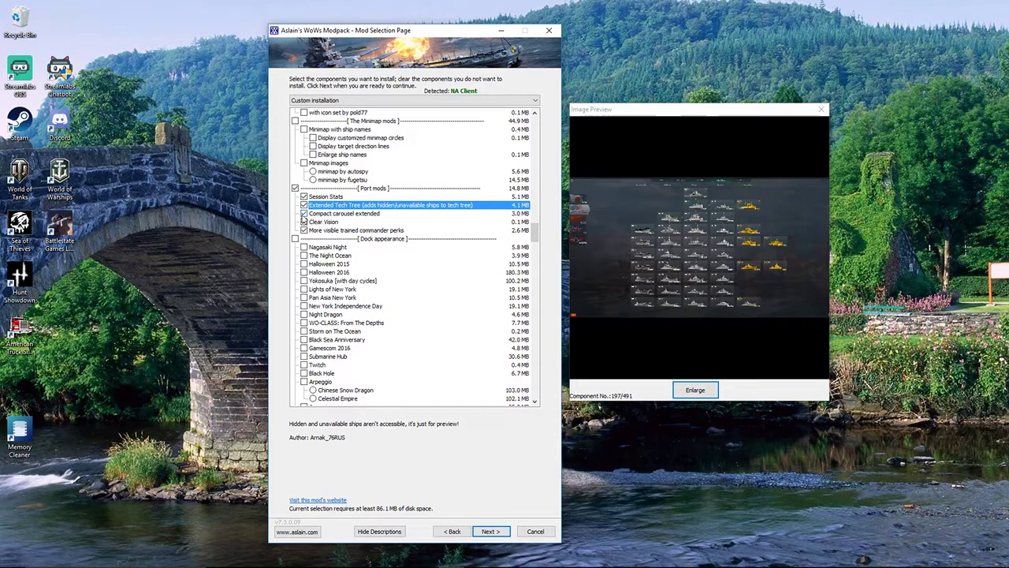
click(306, 214)
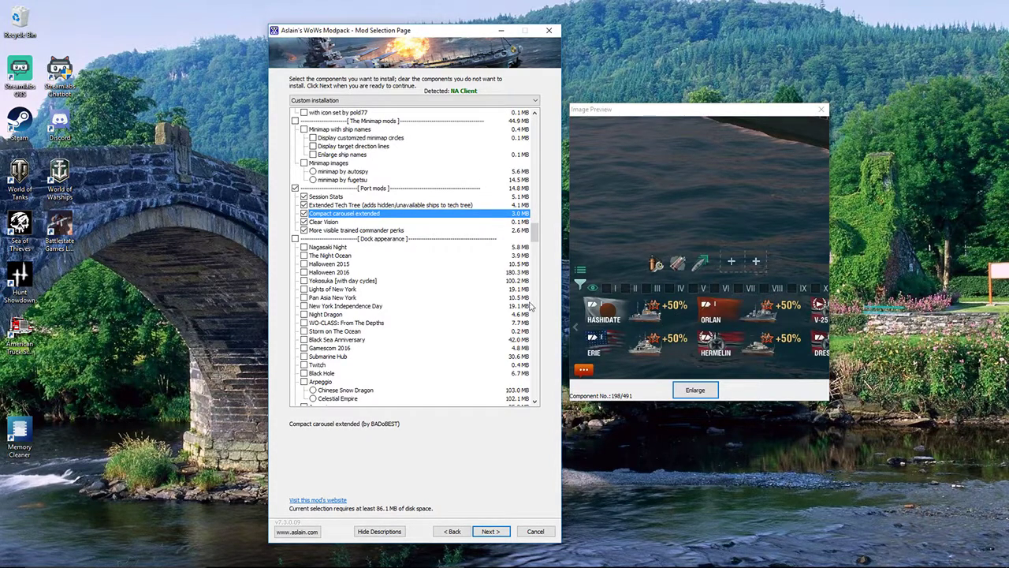
click(317, 221)
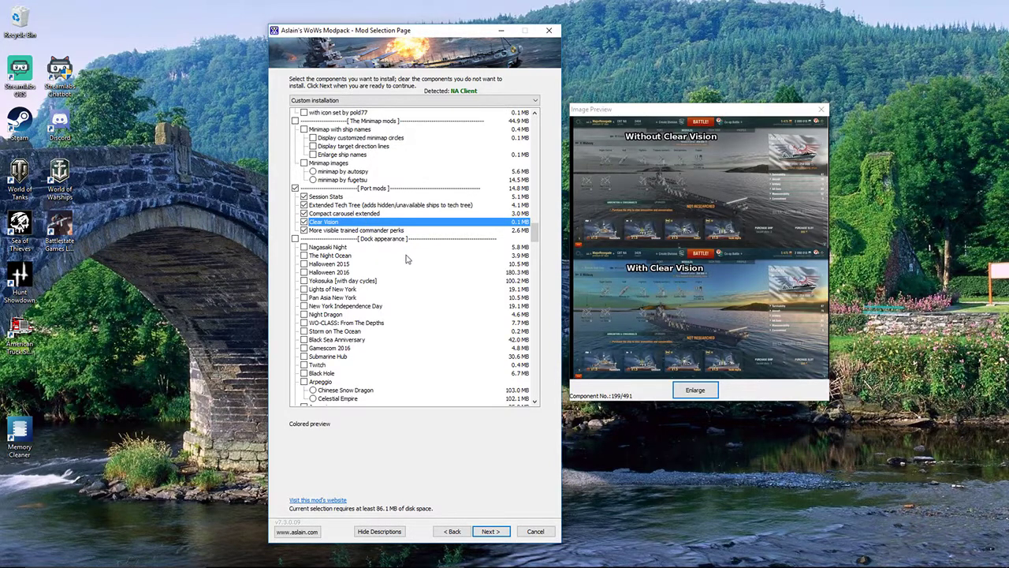
Compare the atmaxx, UAN Type 17, Arpeggio, BlackSkull and Zakuul tracers, then reselect Butterkeks shells & tracers
scroll(408, 259, down, 4)
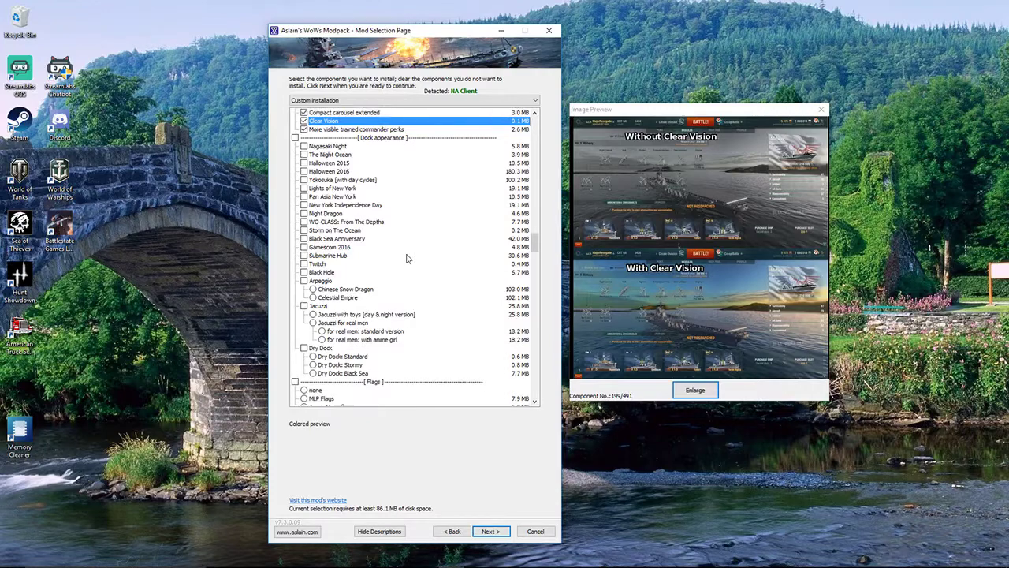
scroll(407, 259, down, 15)
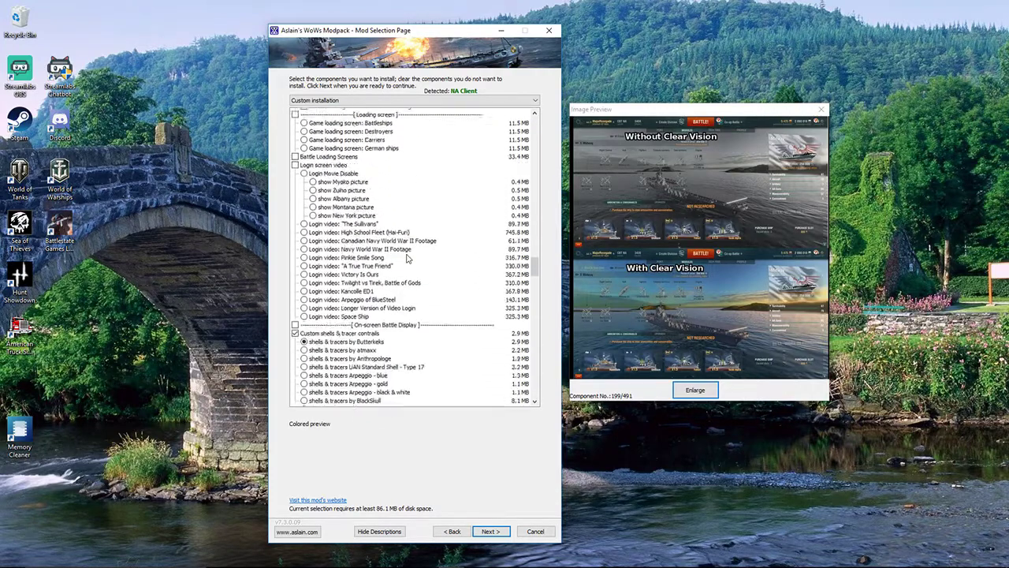
scroll(408, 259, down, 5)
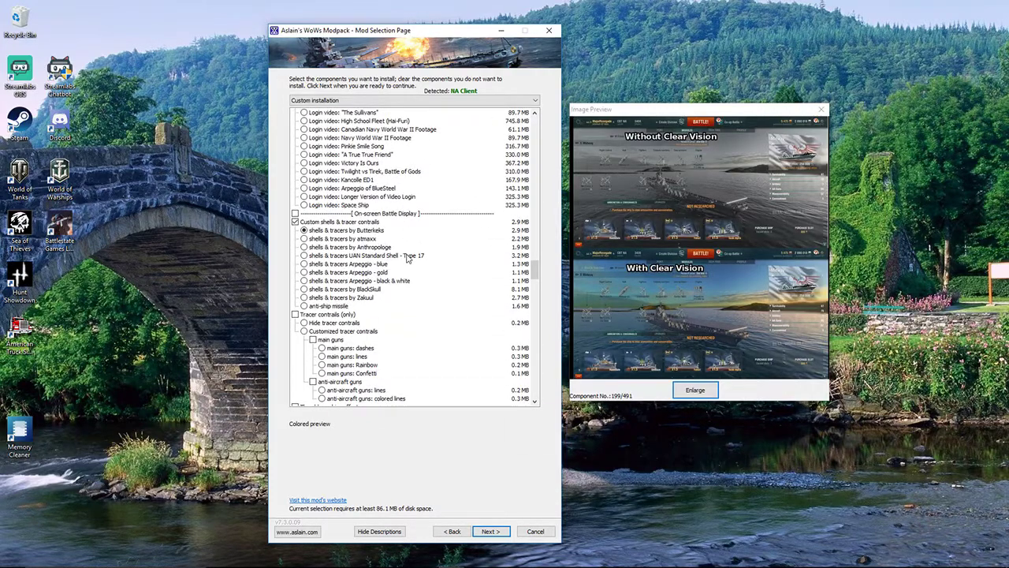
scroll(408, 258, down, 2)
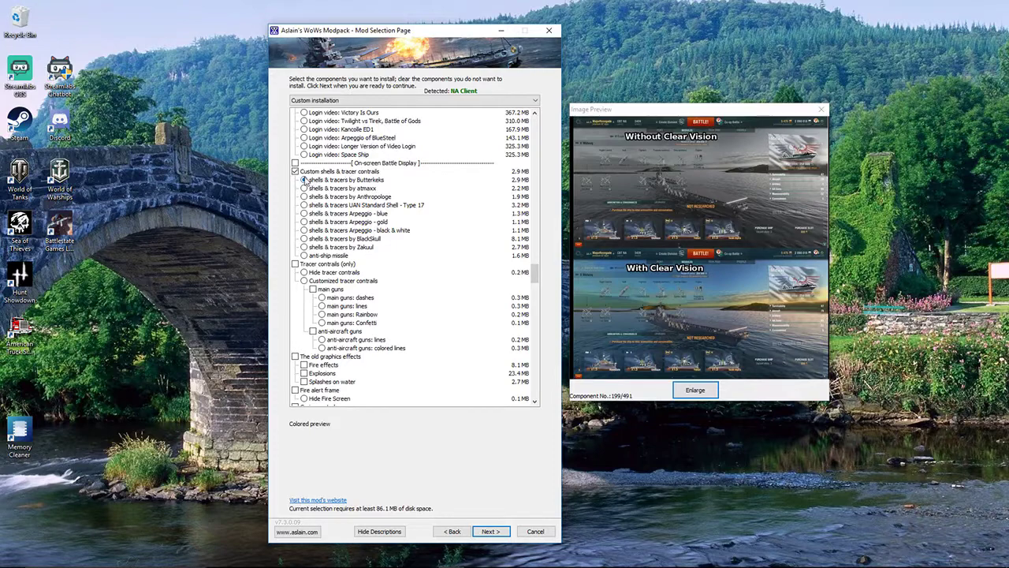
click(310, 181)
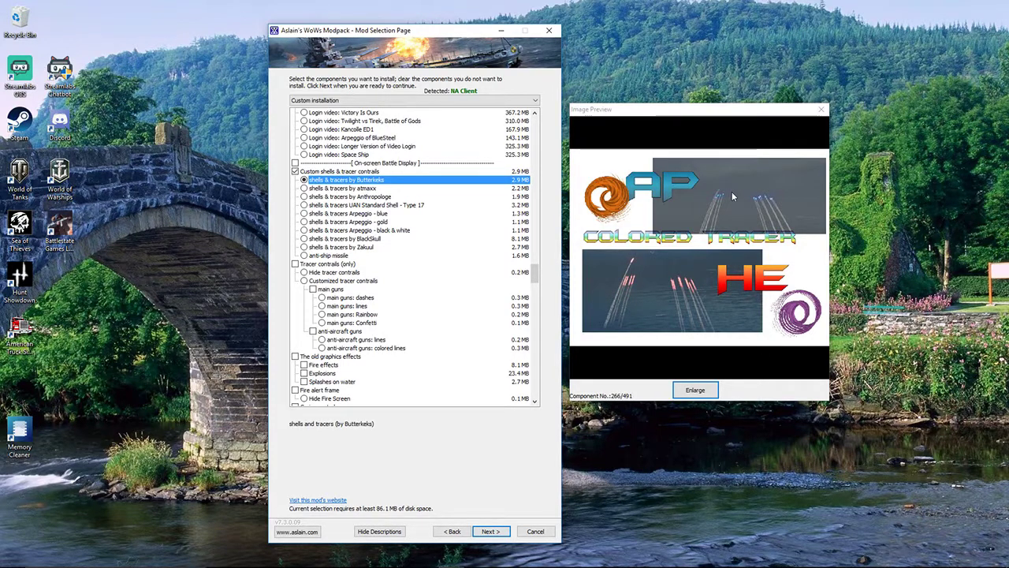
click(305, 197)
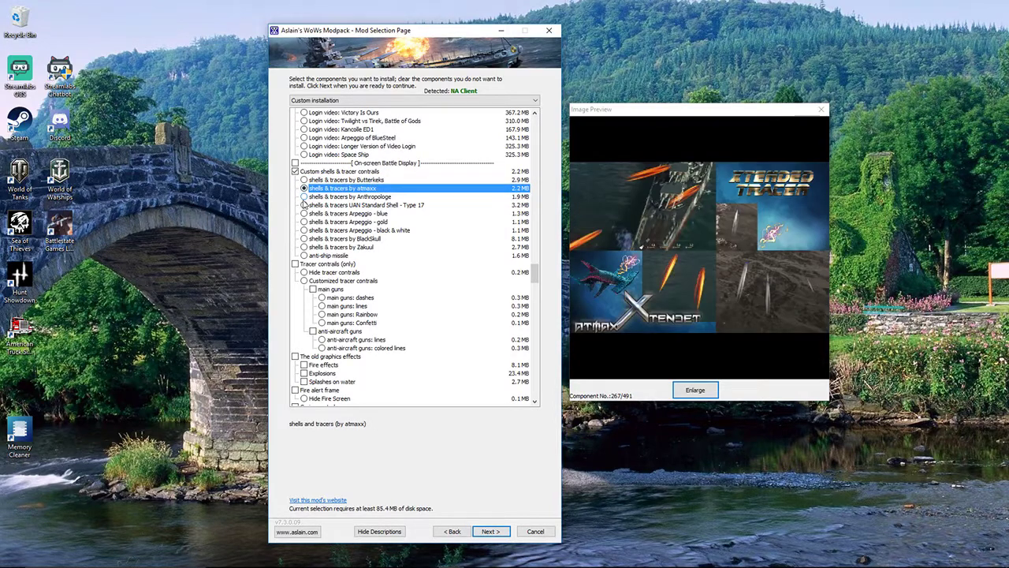
click(305, 206)
click(304, 214)
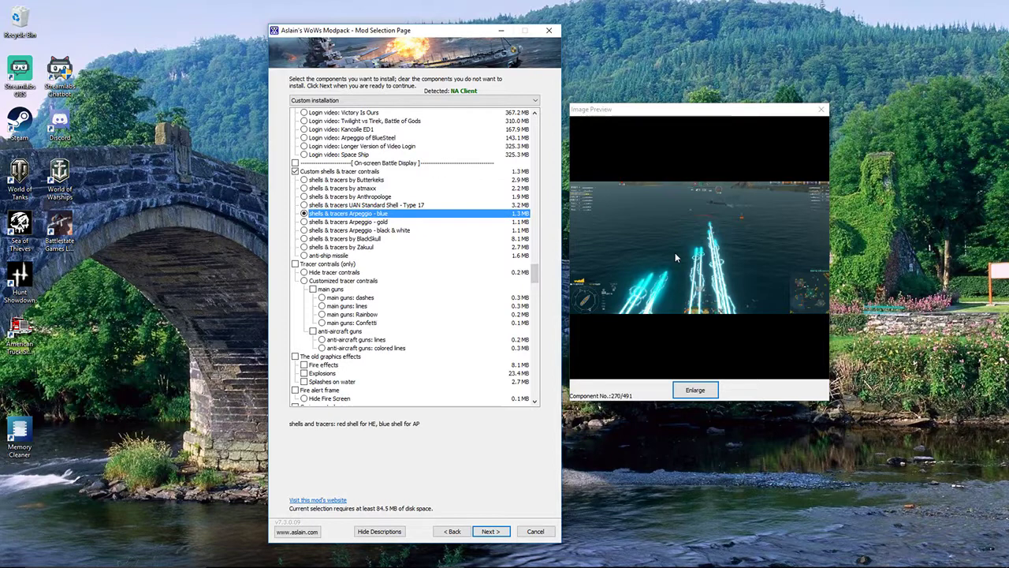
click(305, 230)
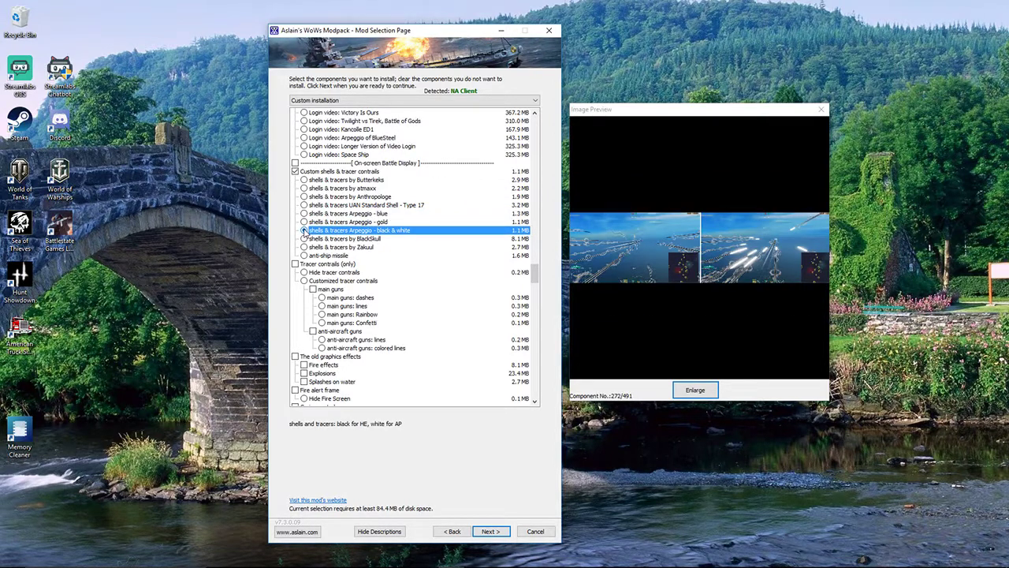
click(304, 238)
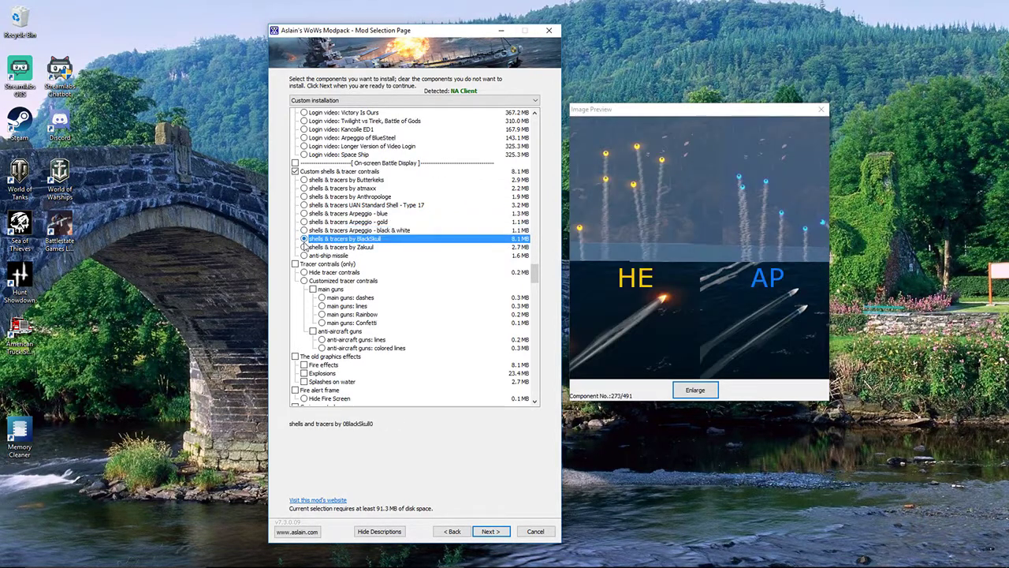
click(305, 247)
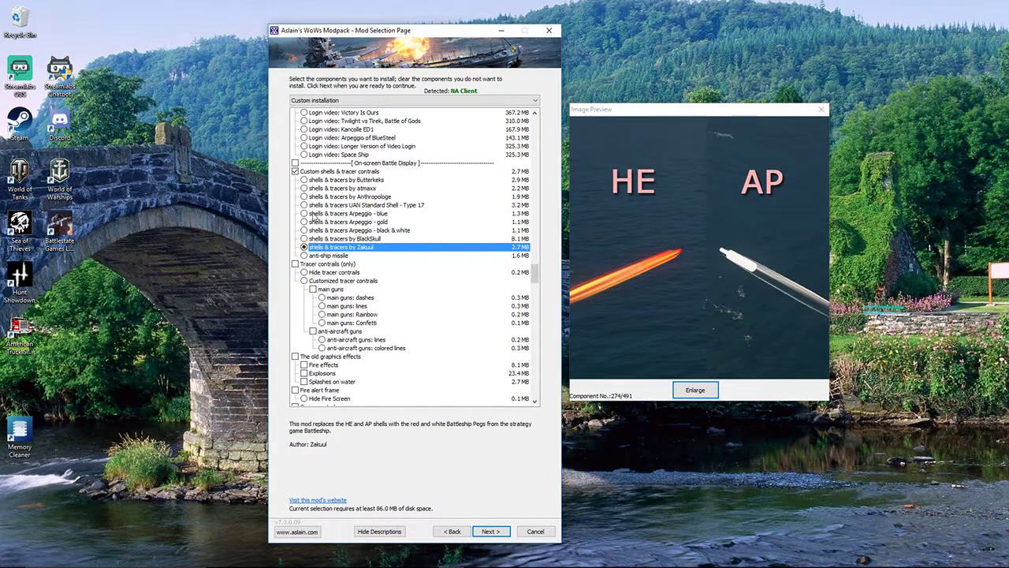
click(305, 180)
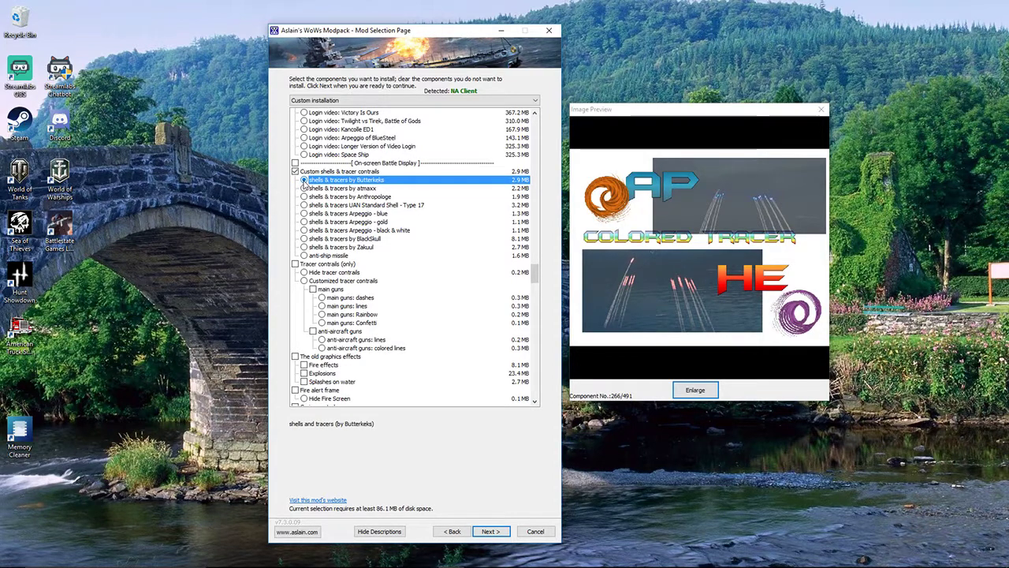
Untick 'Tracer contrails (only)' so main gun shell contrails are no longer hidden
click(304, 271)
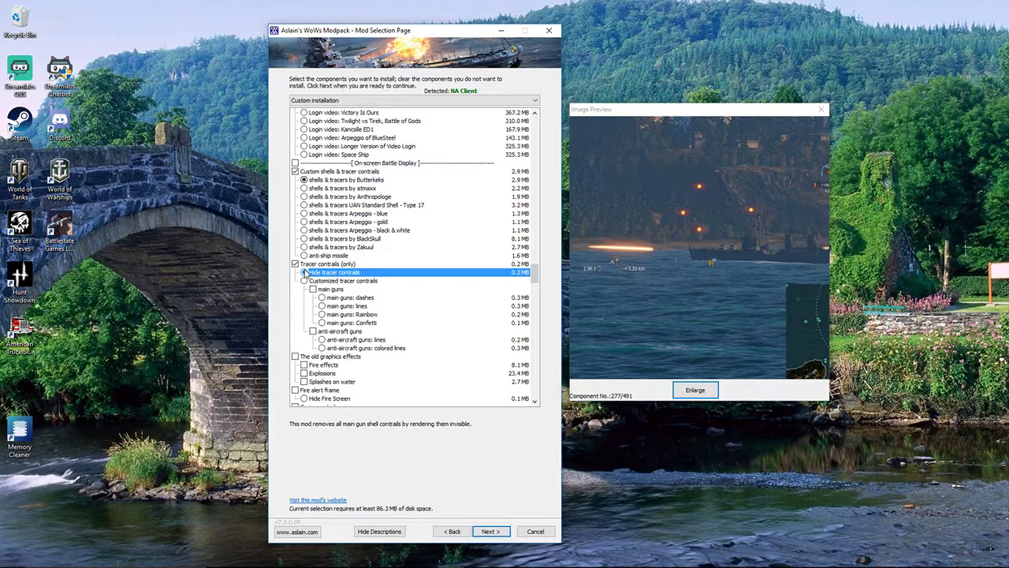
click(295, 264)
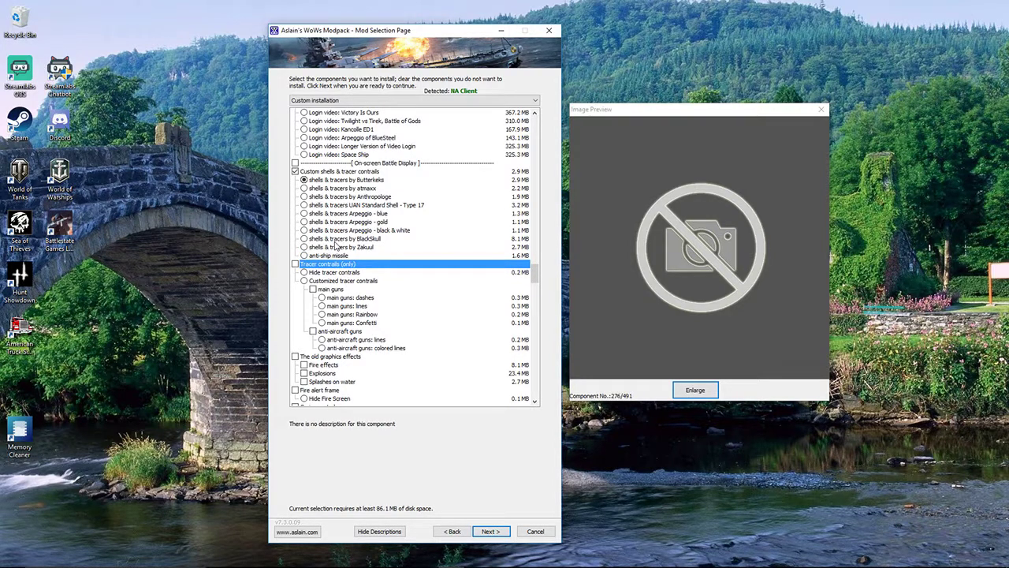
scroll(335, 245, down, 3)
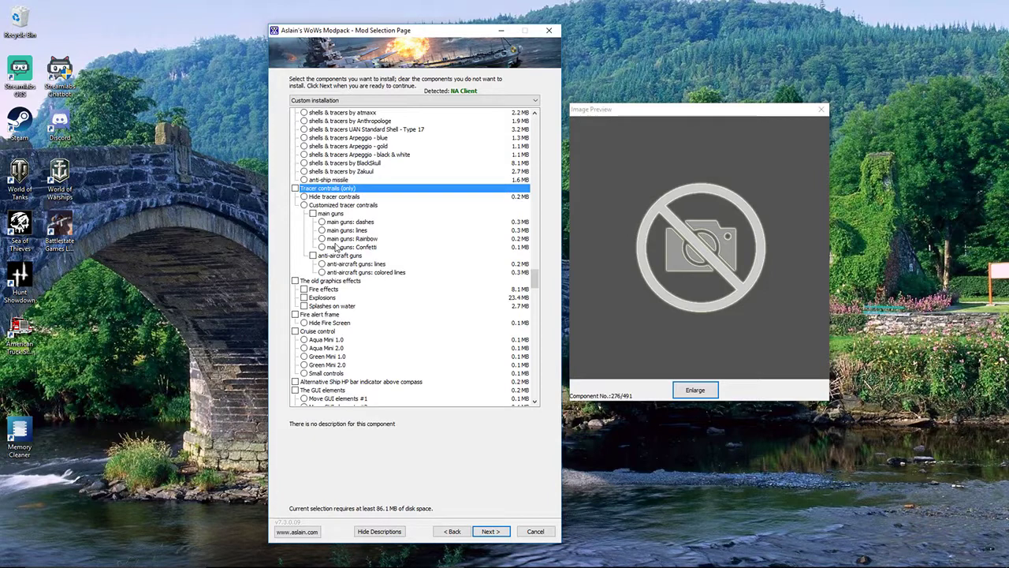
scroll(335, 247, down, 5)
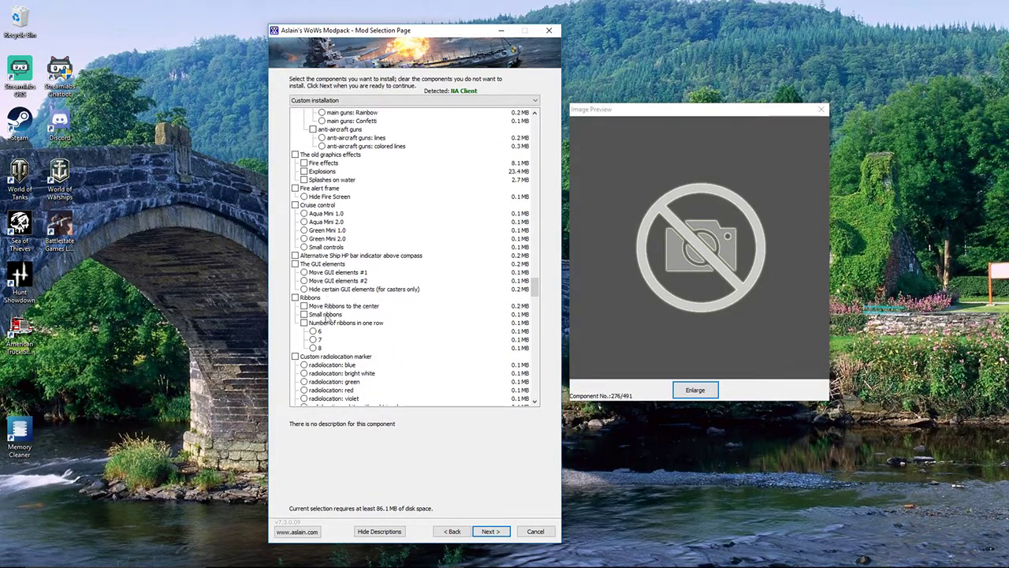
scroll(369, 203, down, 4)
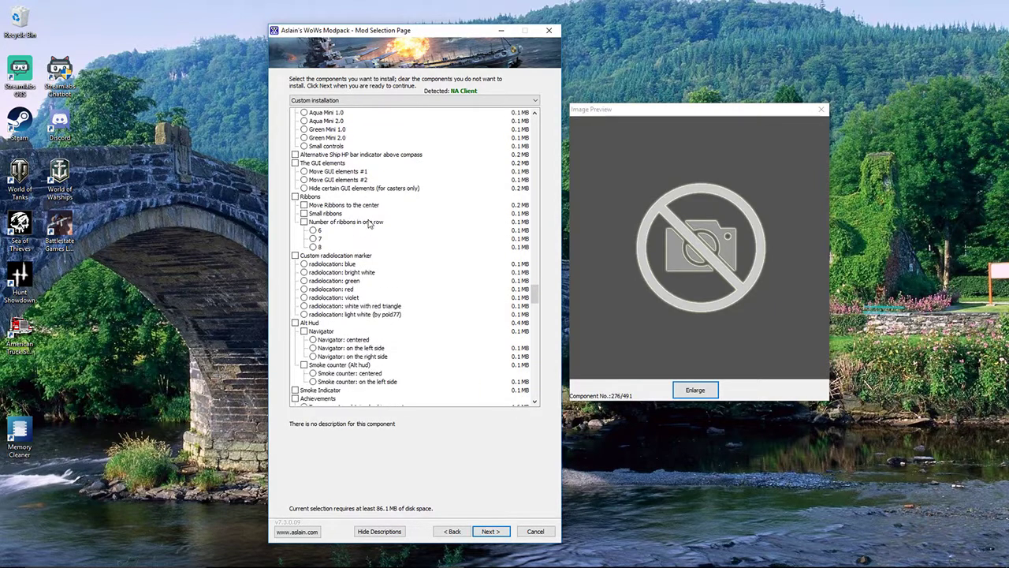
scroll(369, 223, down, 9)
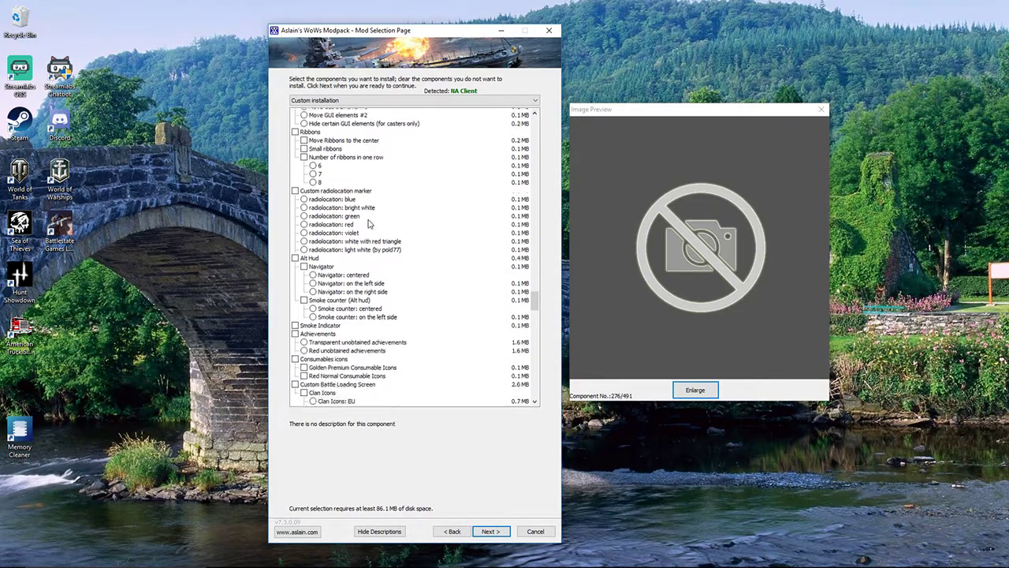
scroll(369, 223, down, 2)
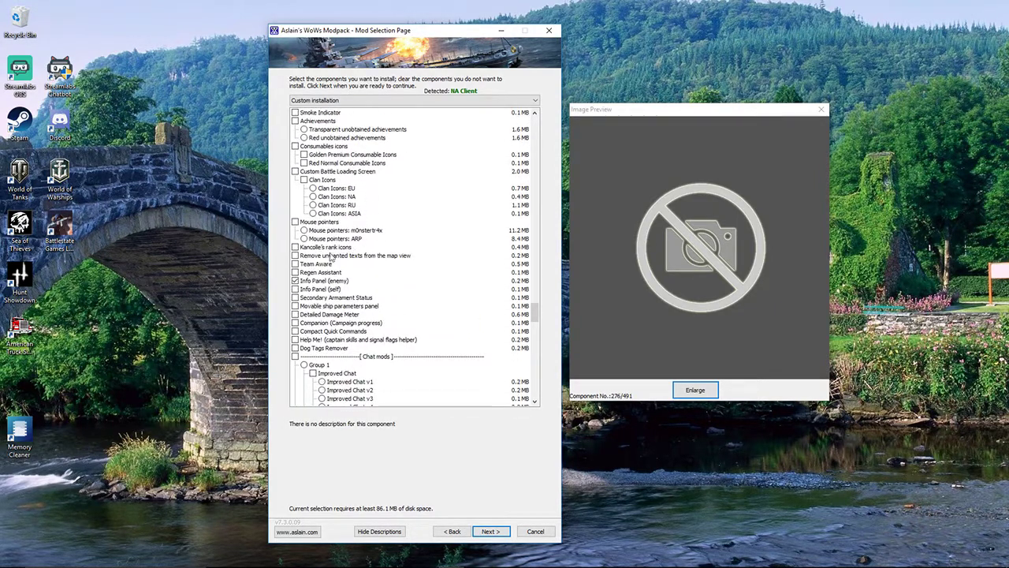
Toggle the Info Panel (enemy) checkbox until it stays ticked with its preview shown
click(296, 281)
click(295, 281)
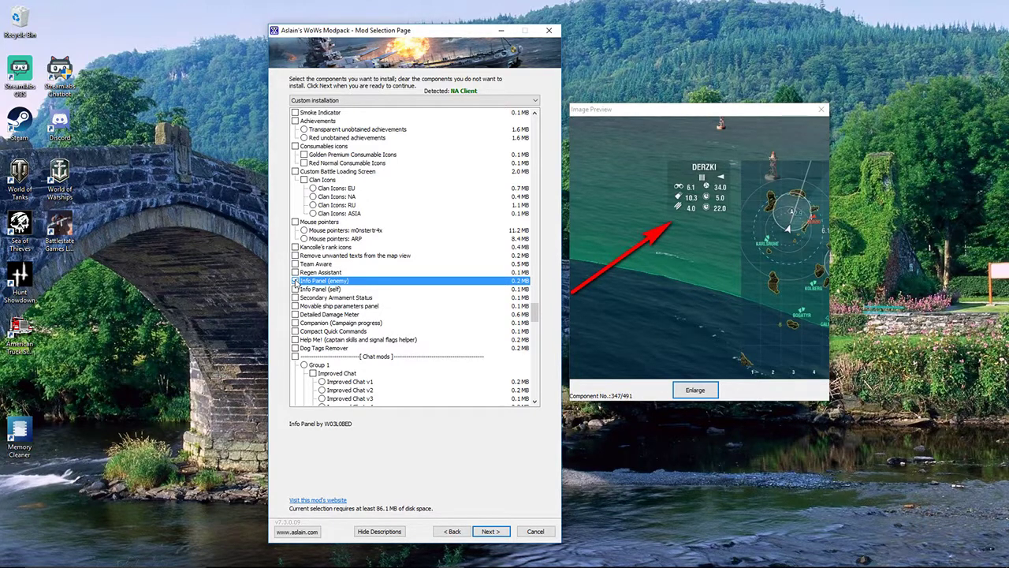
click(295, 281)
scroll(416, 237, down, 5)
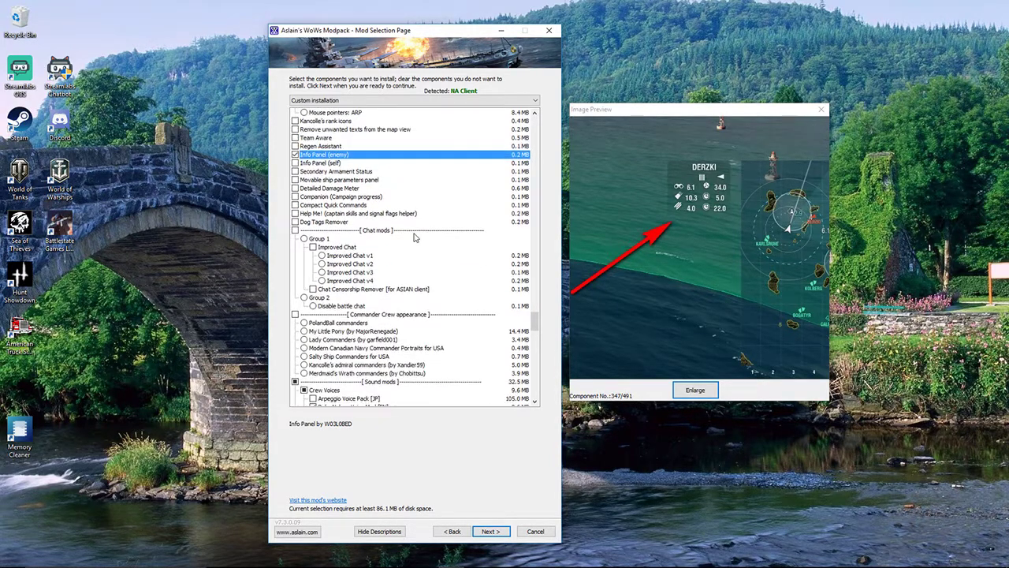
Tick the Family Guy, Star Wars, Russian crew, Fox, KanColle and Mermaid's Wrath voice packs to preview them
scroll(386, 189, down, 5)
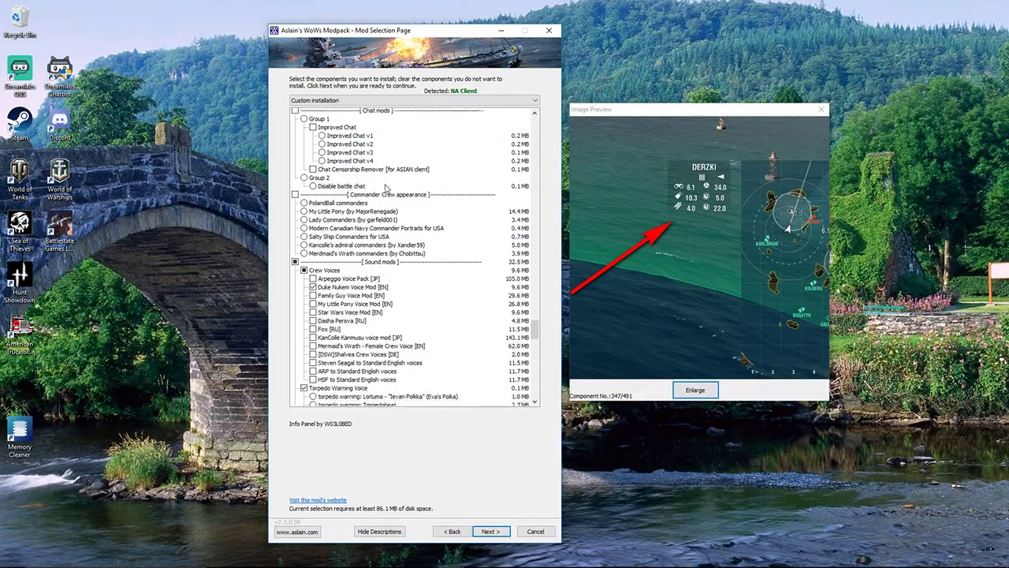
scroll(386, 187, down, 5)
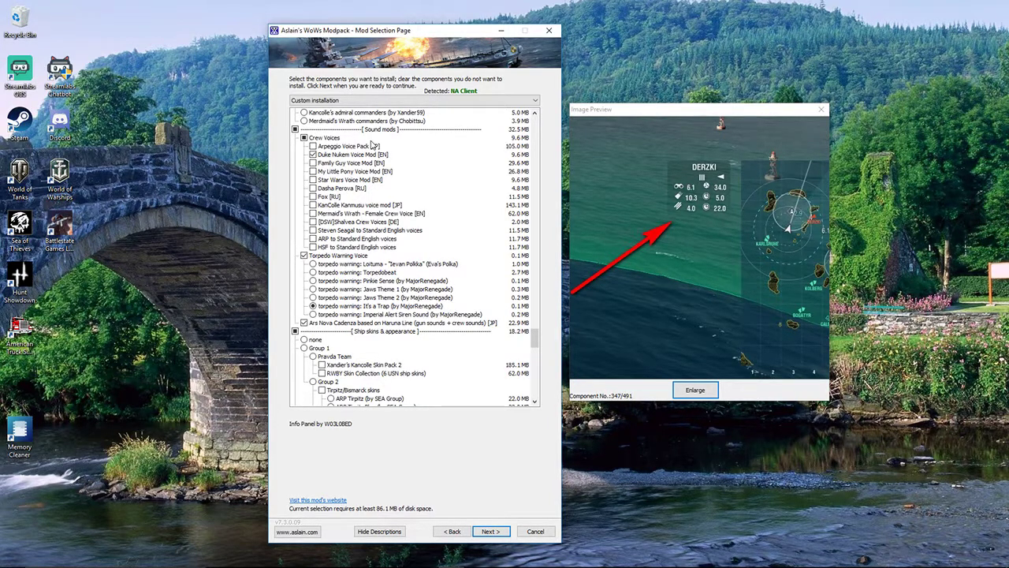
click(314, 163)
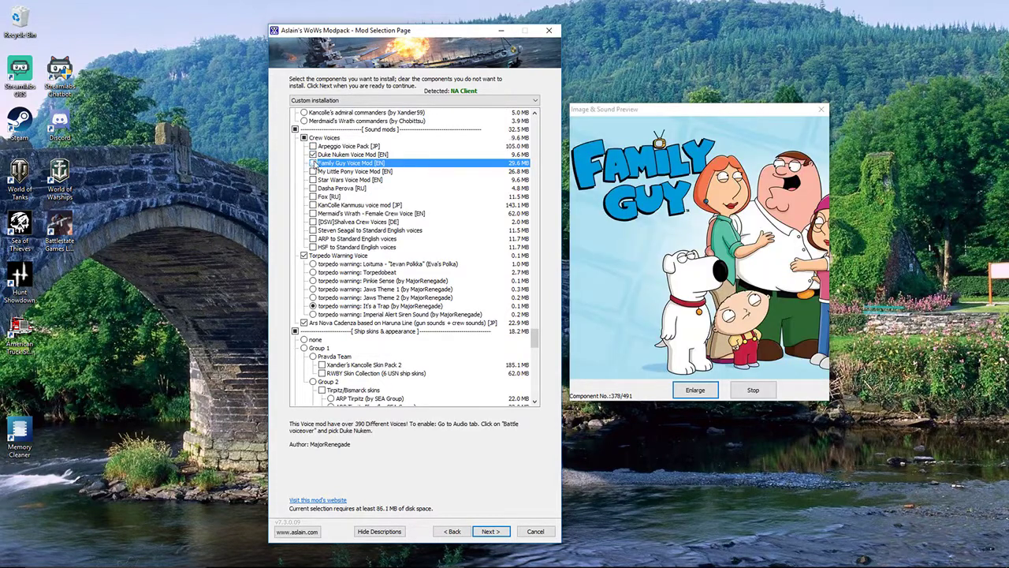
click(313, 179)
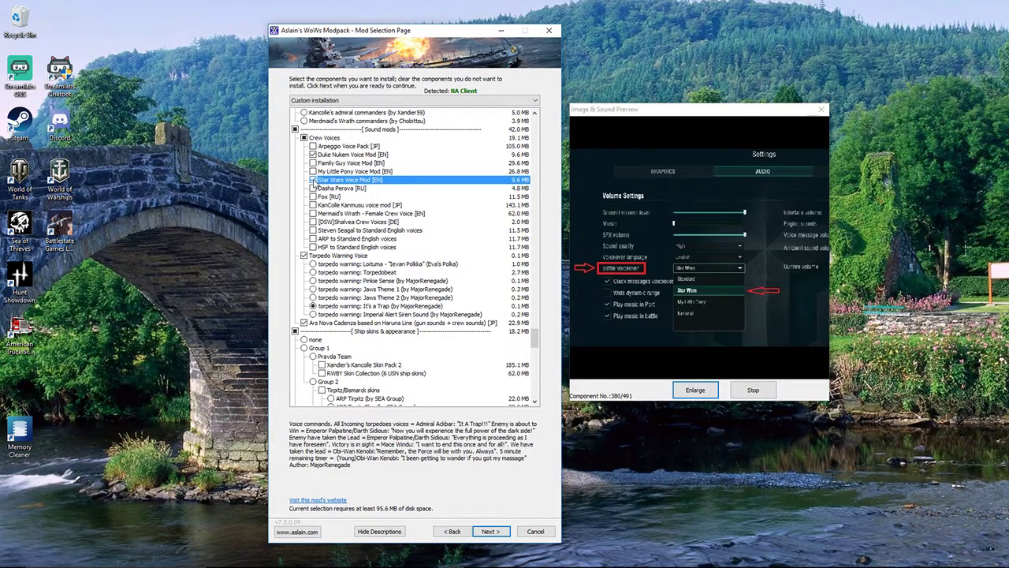
click(313, 190)
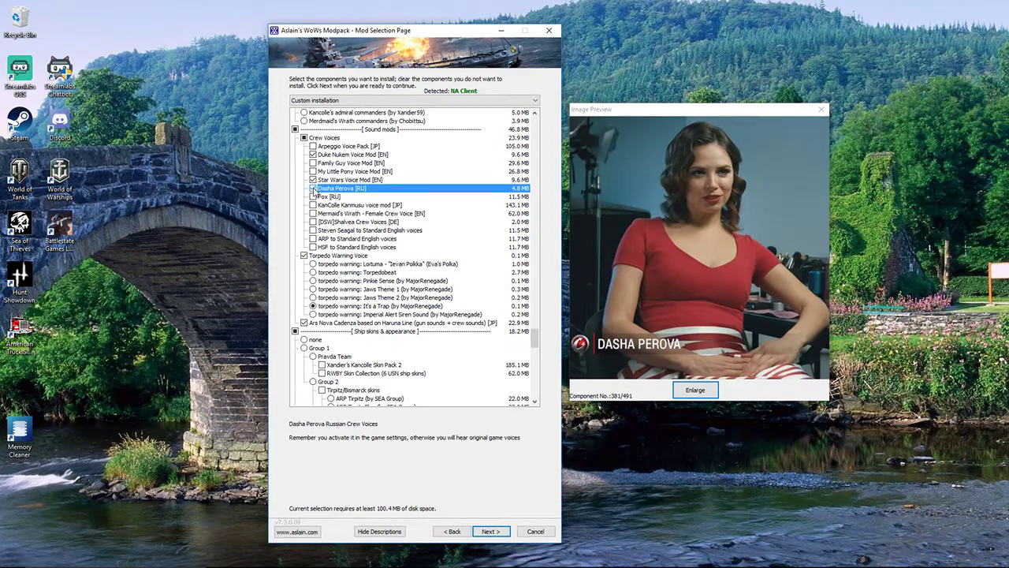
click(313, 197)
click(313, 205)
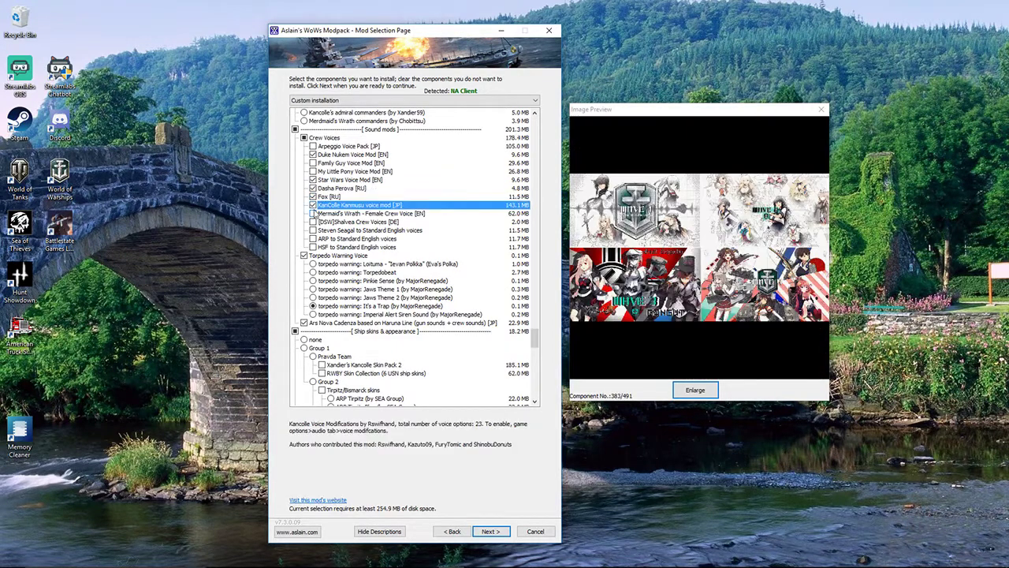
click(313, 213)
Untick the extra voice packs, leaving only Duke Nukem Voice Mod [EN] selected
click(315, 222)
click(313, 213)
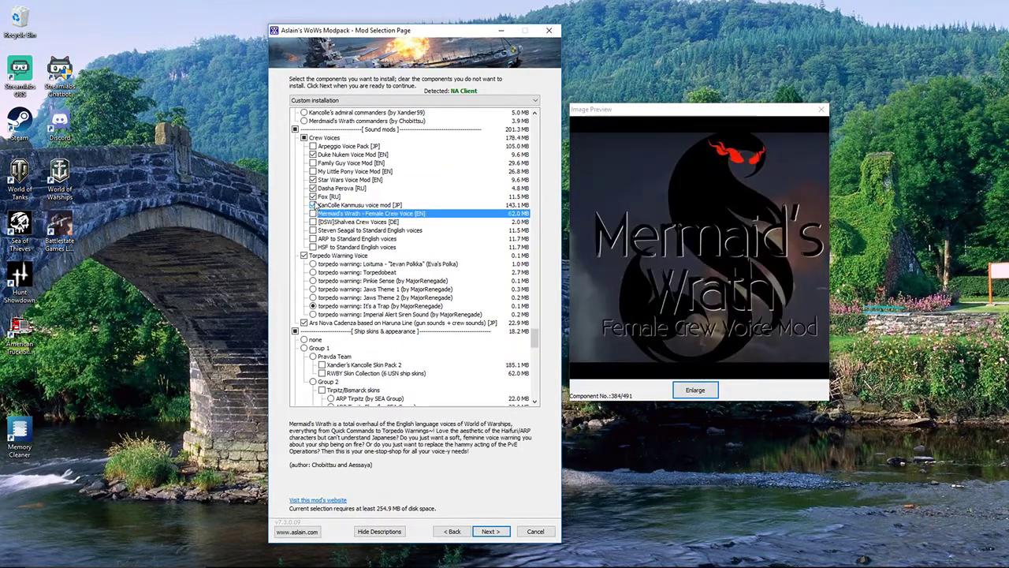
click(313, 205)
click(313, 196)
click(313, 179)
click(313, 188)
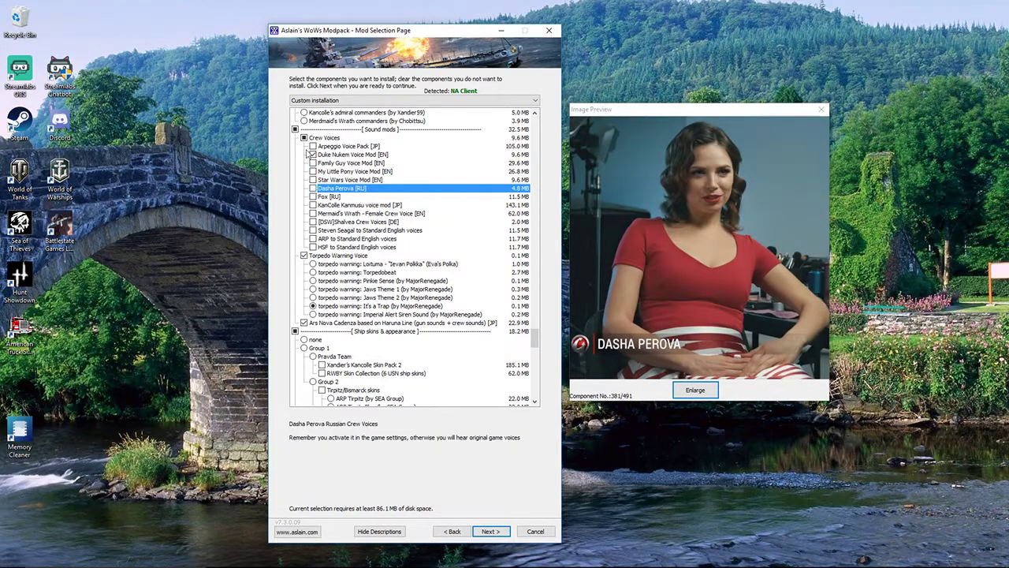
click(313, 155)
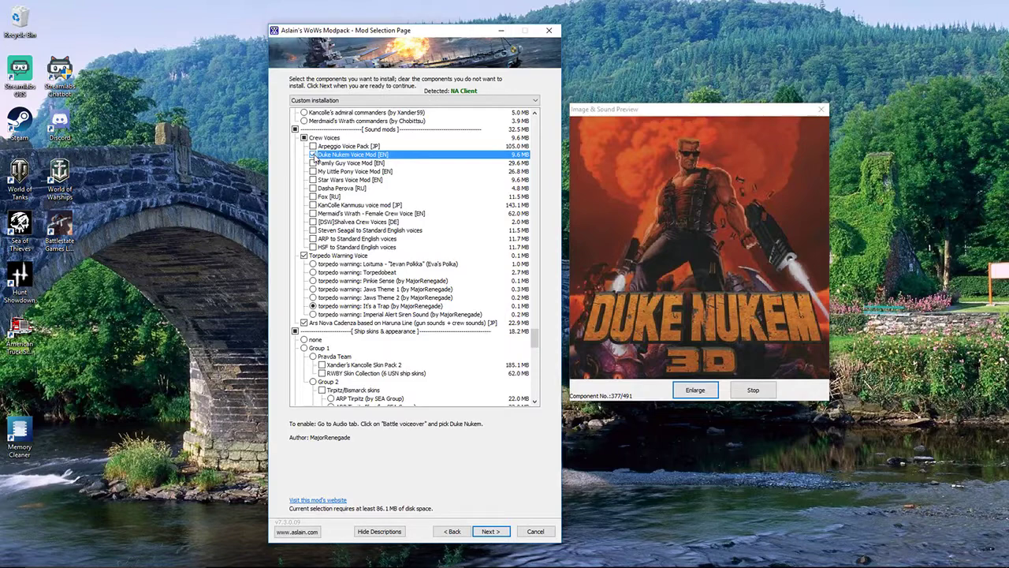
Preview the Pinkie Sense, Torpedobeat, Loituma, Jaws and It's a Trap warnings, then pick Jaws Theme 1
scroll(314, 157, down, 4)
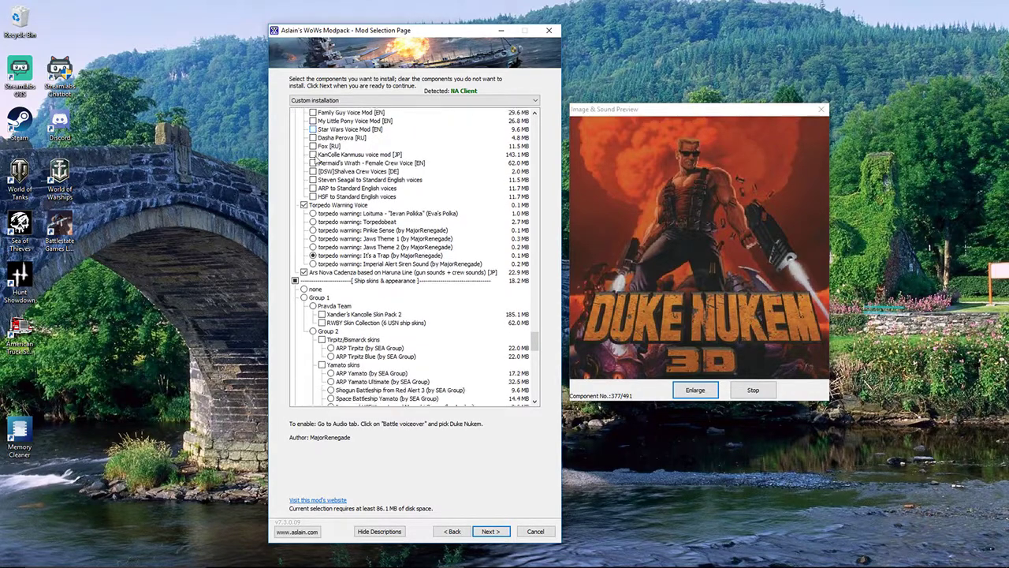
scroll(314, 161, down, 1)
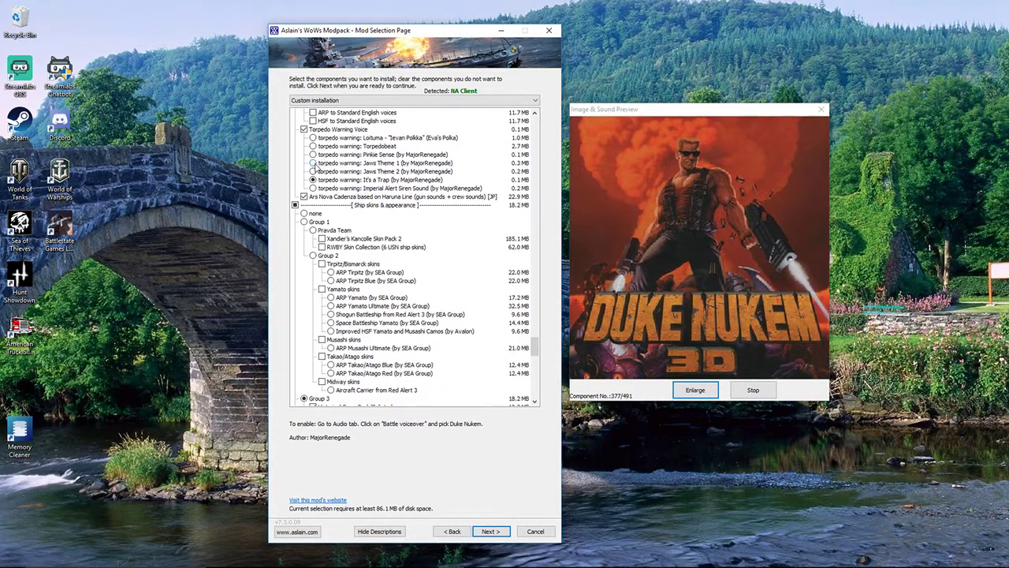
click(313, 155)
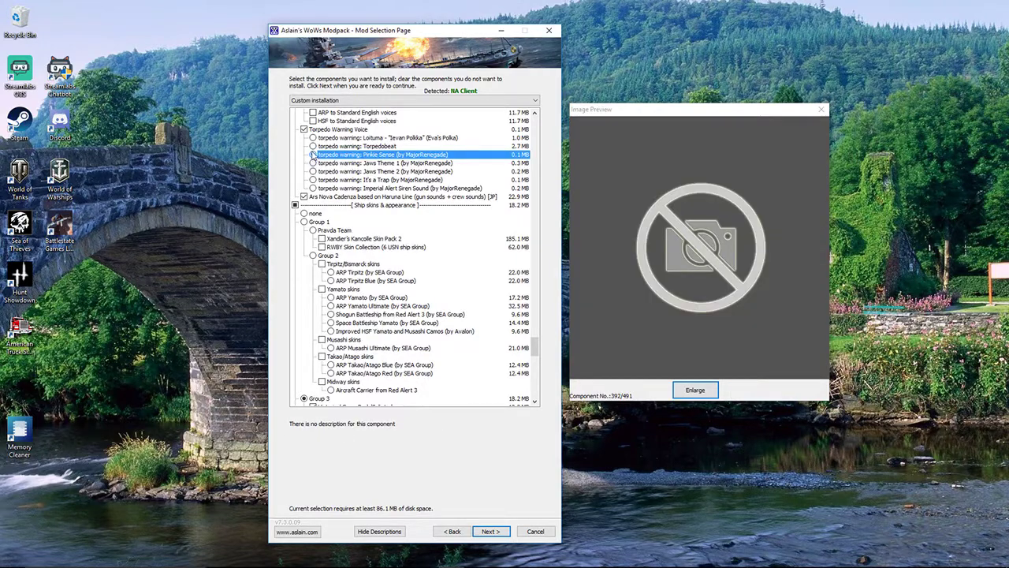
click(313, 147)
click(313, 138)
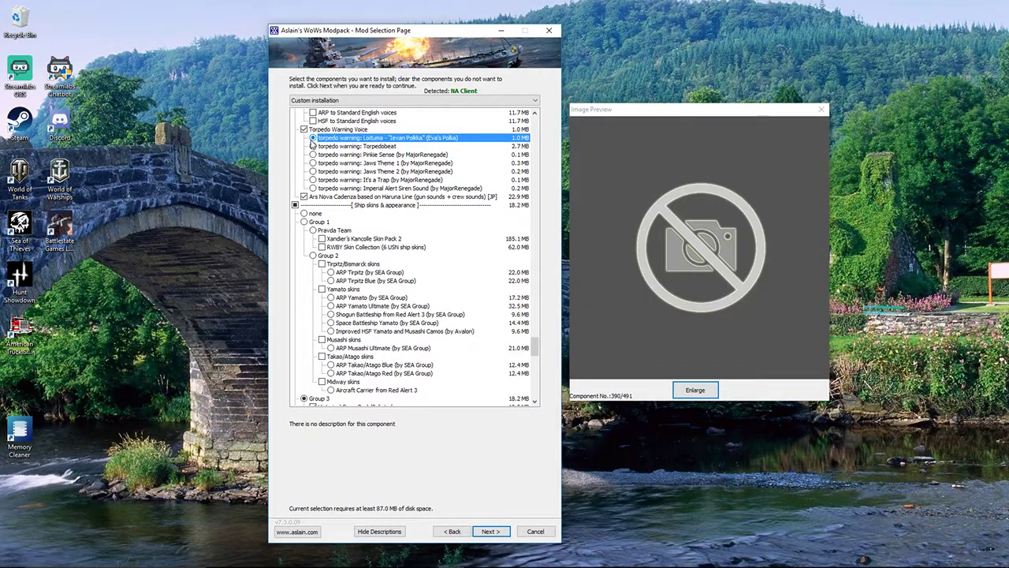
click(313, 155)
click(313, 163)
click(313, 171)
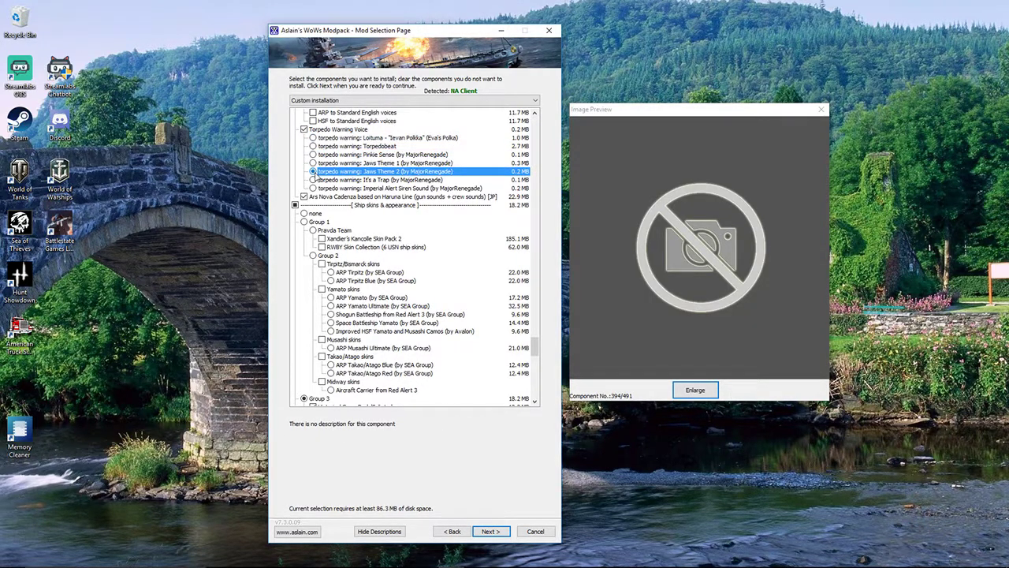
click(313, 180)
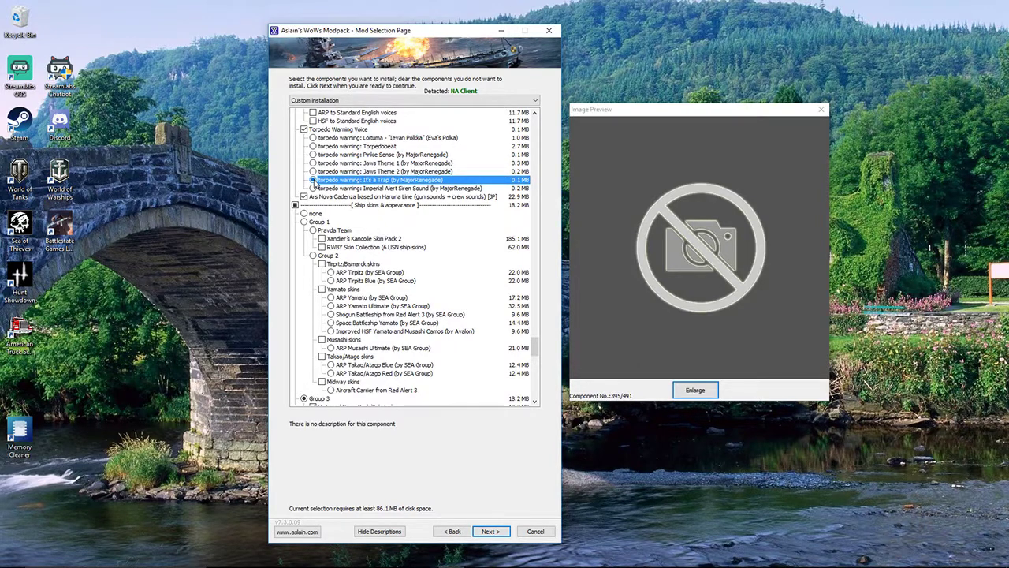
click(313, 171)
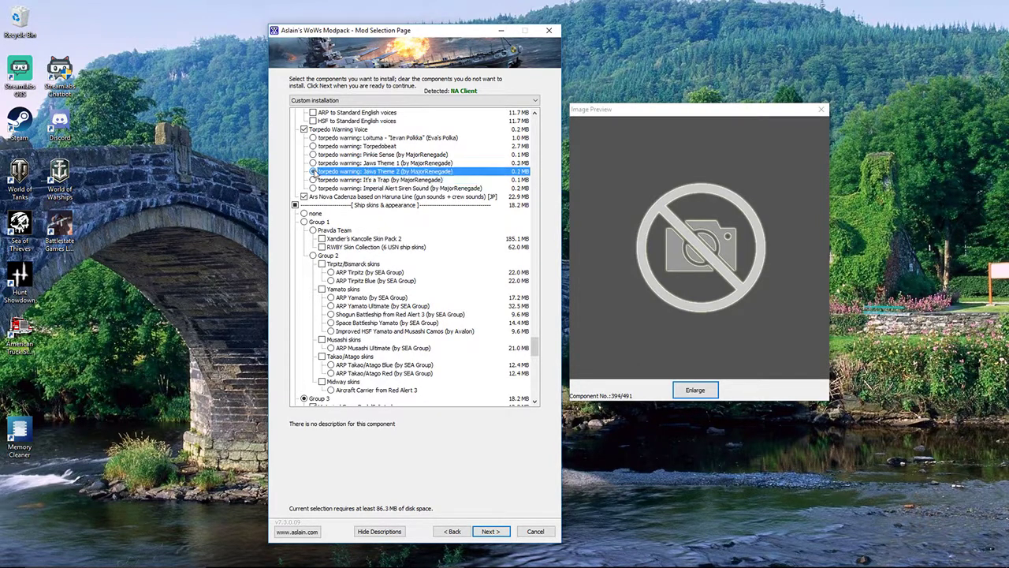
click(313, 163)
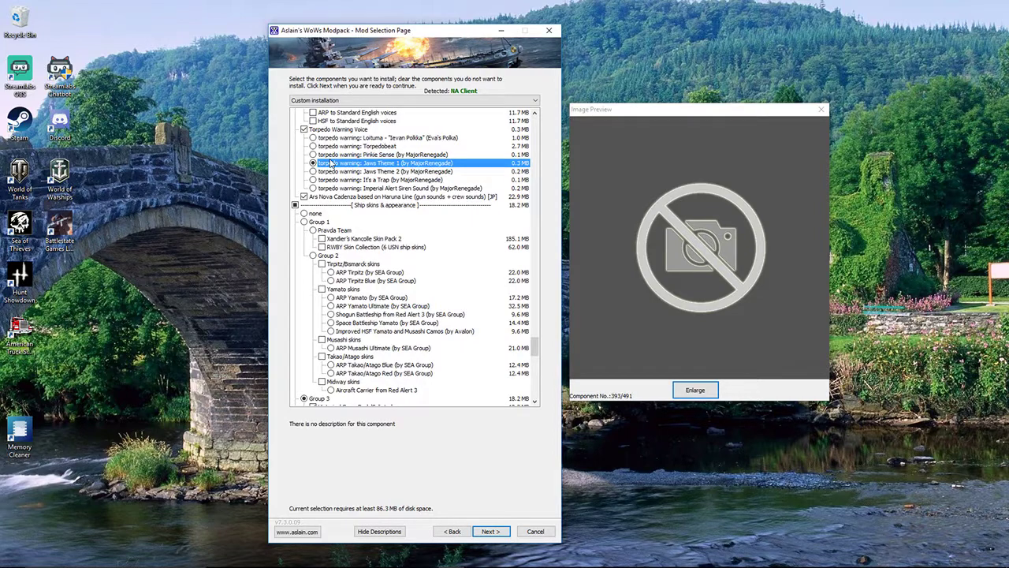
Include the Historical Camo Pack 'Splinter' in the selection
scroll(332, 163, down, 2)
scroll(332, 163, down, 6)
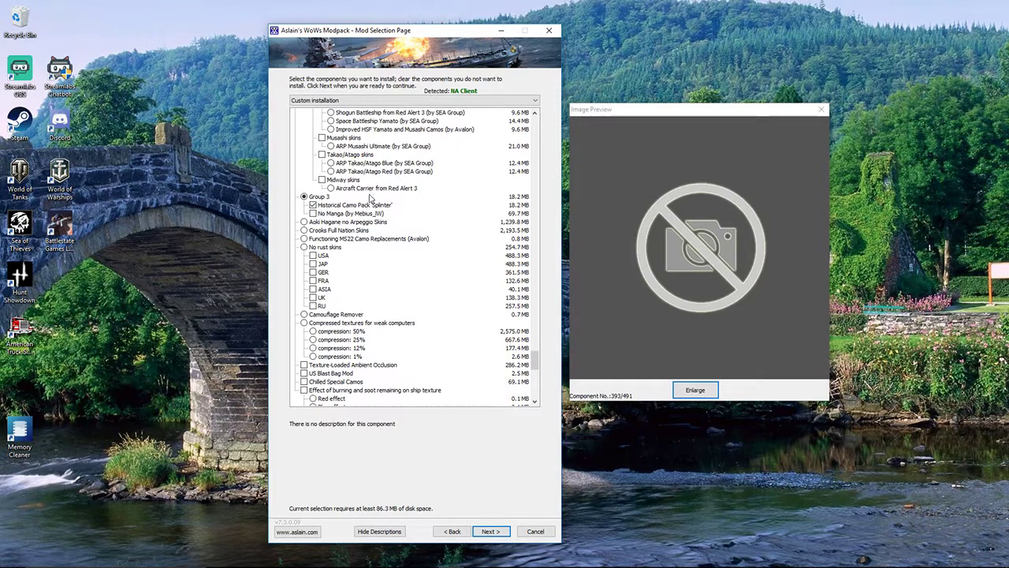
click(314, 207)
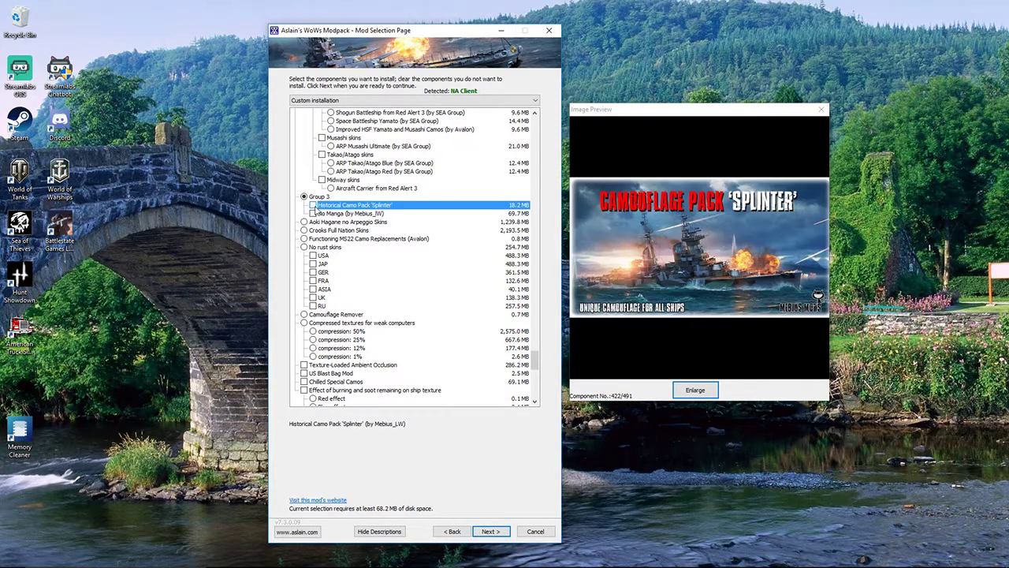
click(313, 205)
Tick Anti-Glare + Fog Remover (Sunglasses) under Map environment mods Group 1
scroll(479, 230, down, 1)
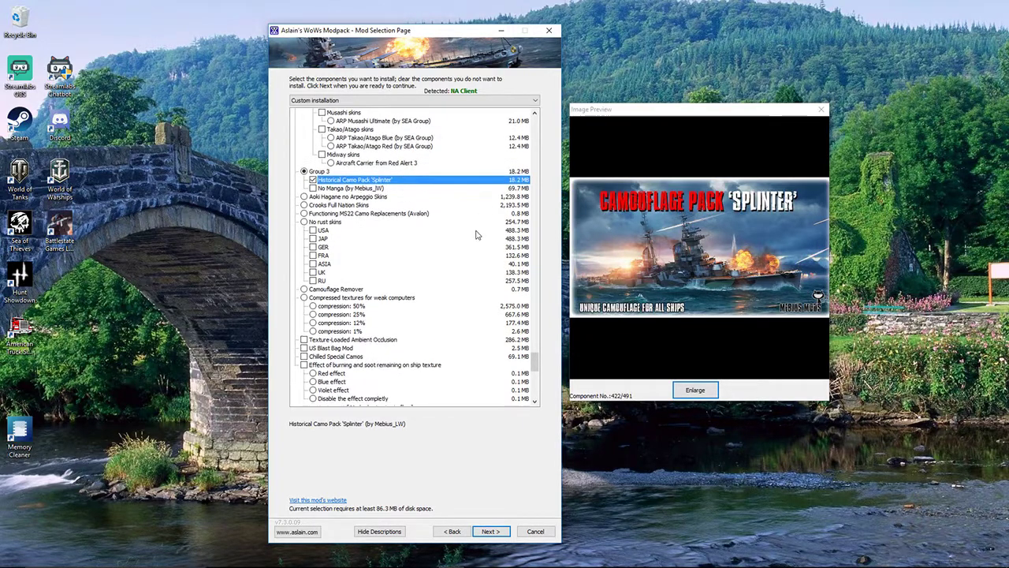
scroll(429, 216, down, 2)
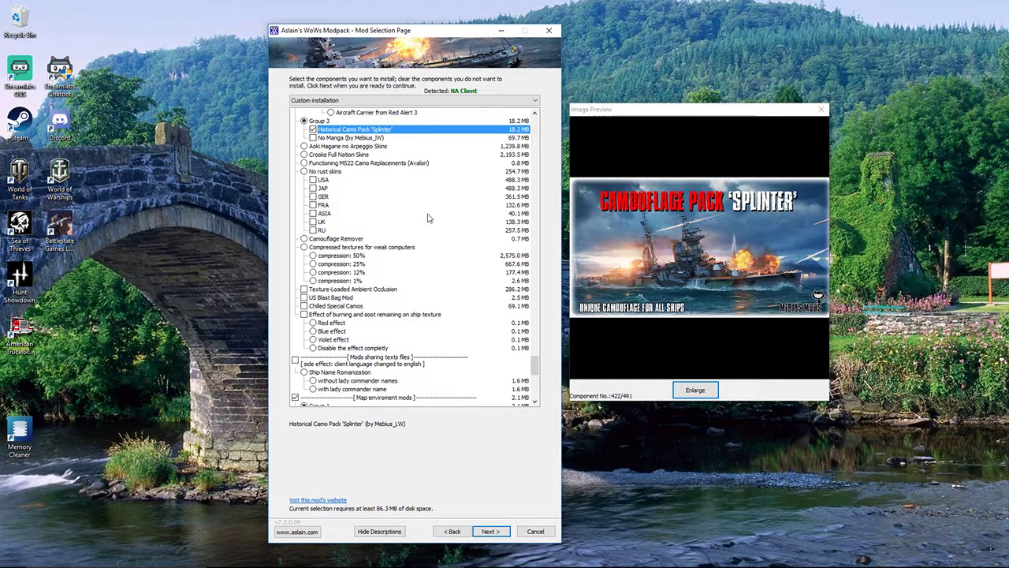
scroll(428, 217, down, 6)
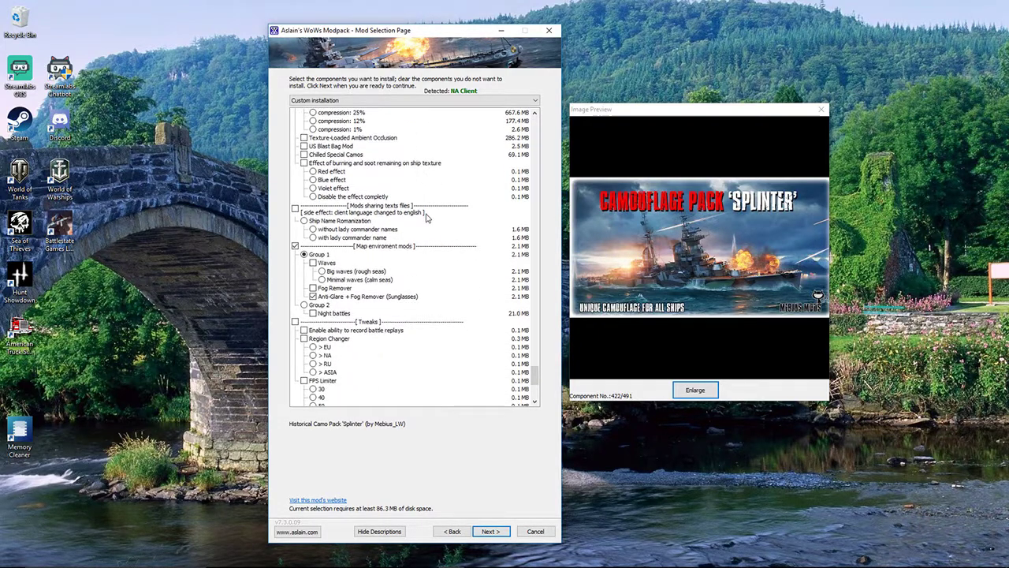
scroll(426, 218, down, 4)
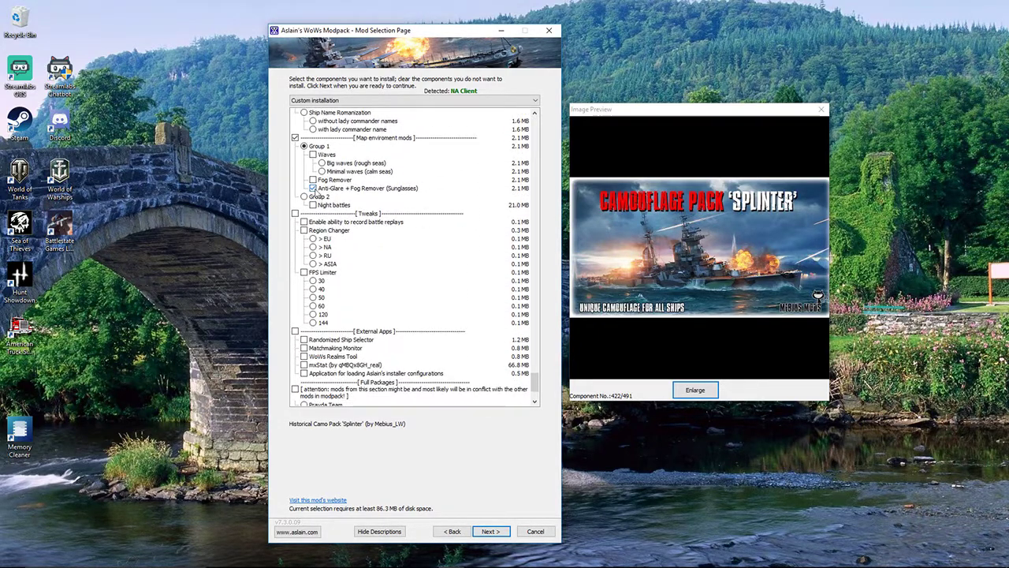
click(313, 187)
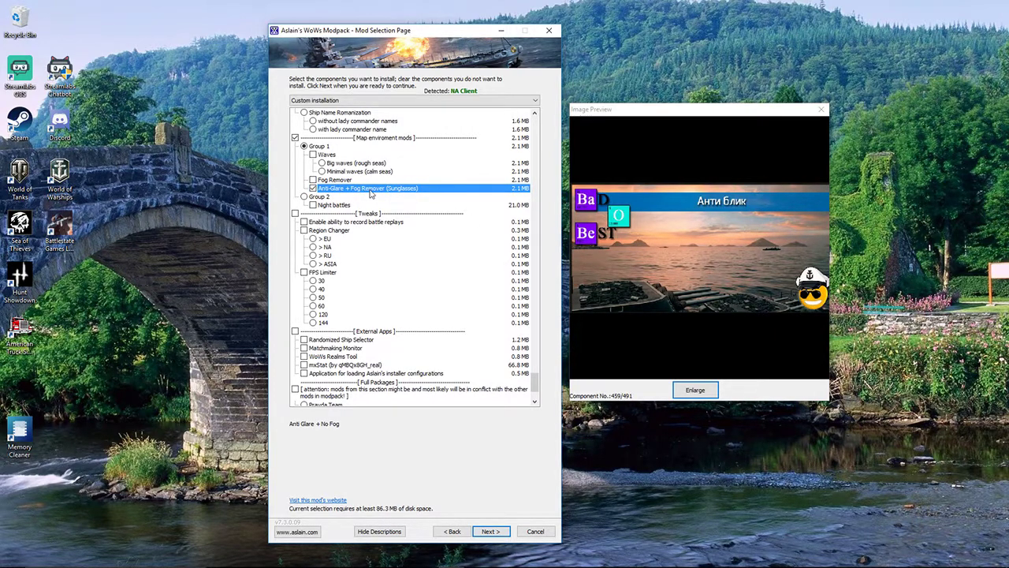
scroll(370, 196, down, 3)
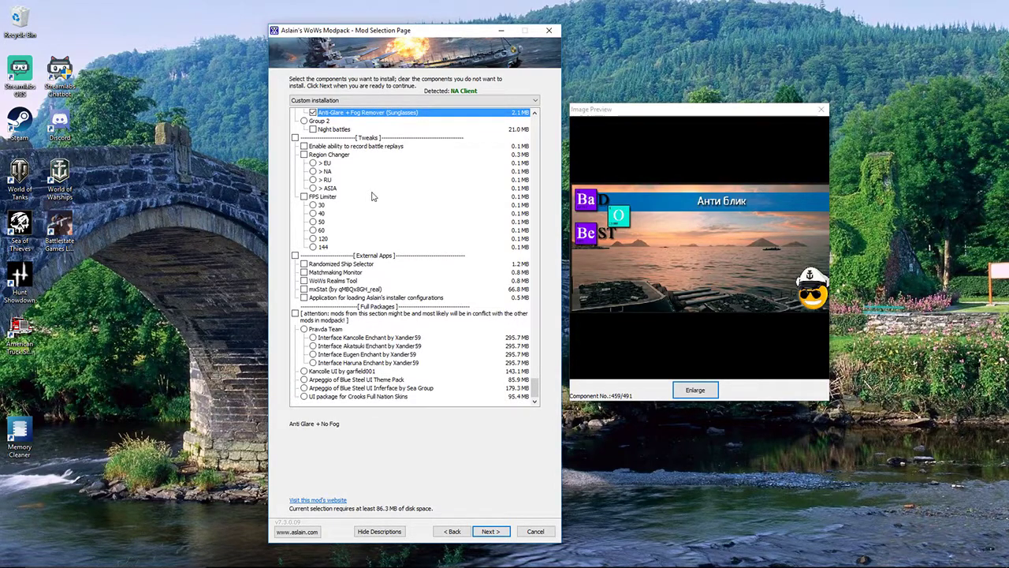
scroll(444, 227, up, 10)
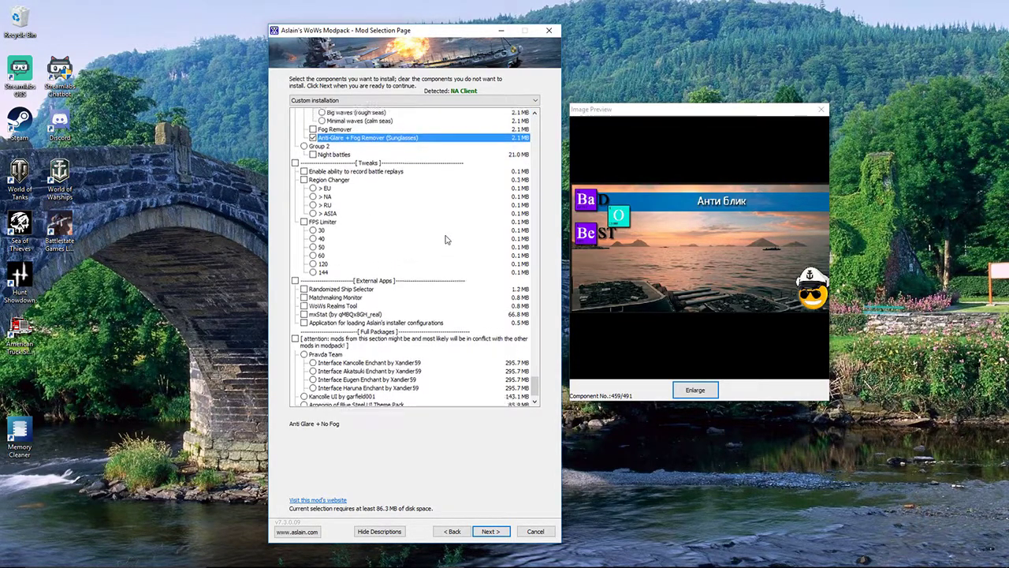
scroll(448, 270, up, 15)
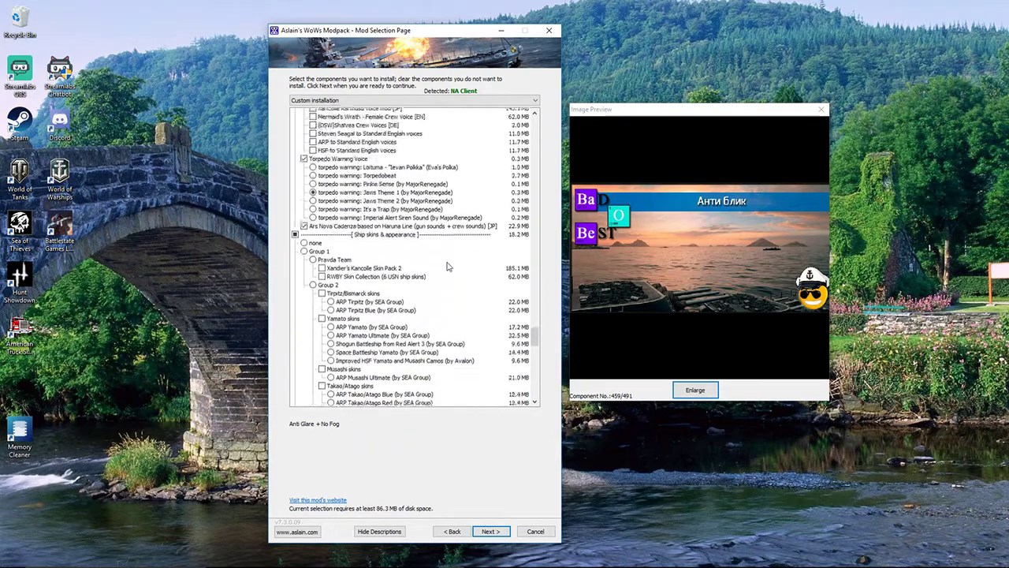
scroll(446, 266, up, 15)
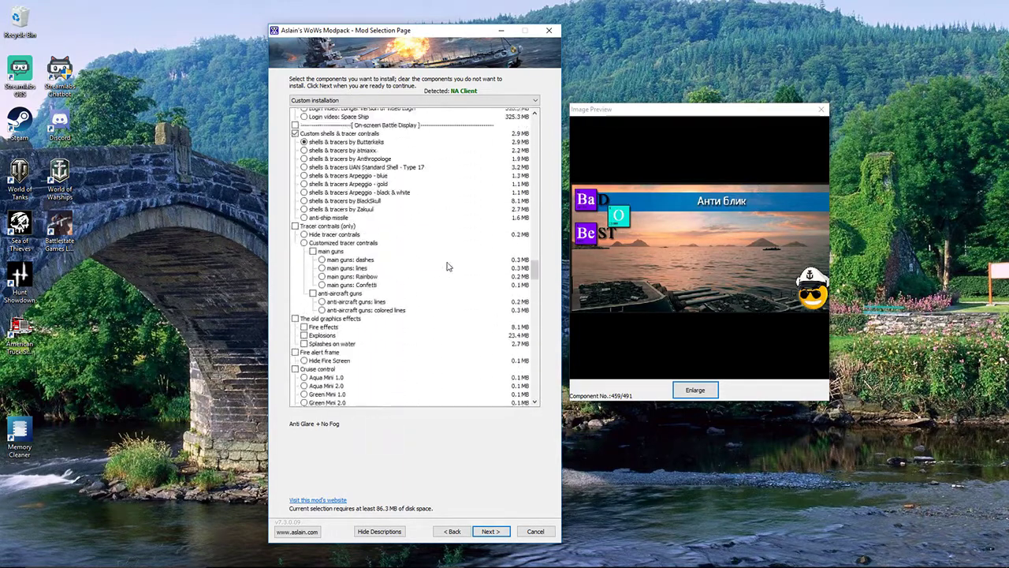
scroll(446, 266, up, 10)
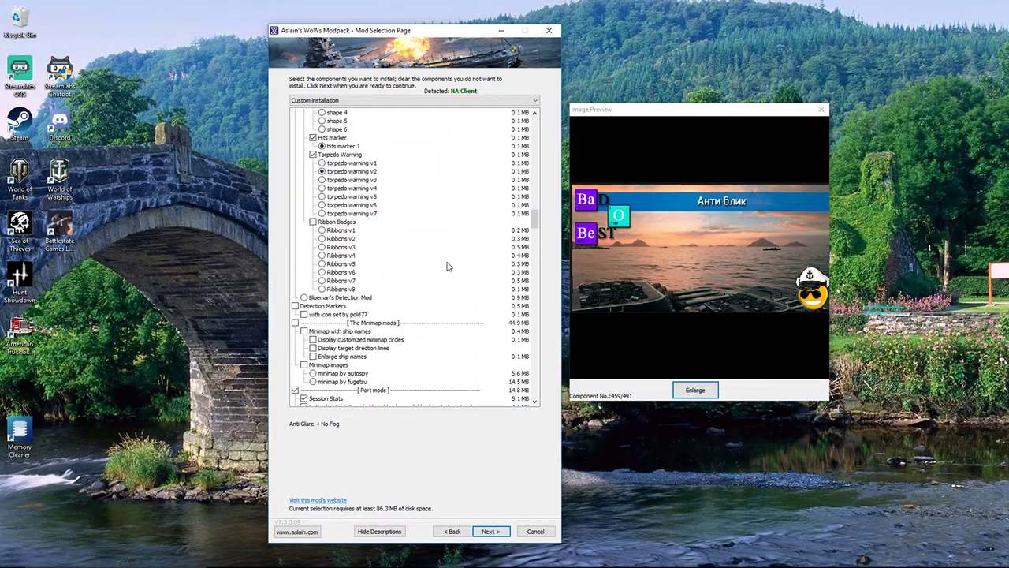
scroll(447, 267, up, 10)
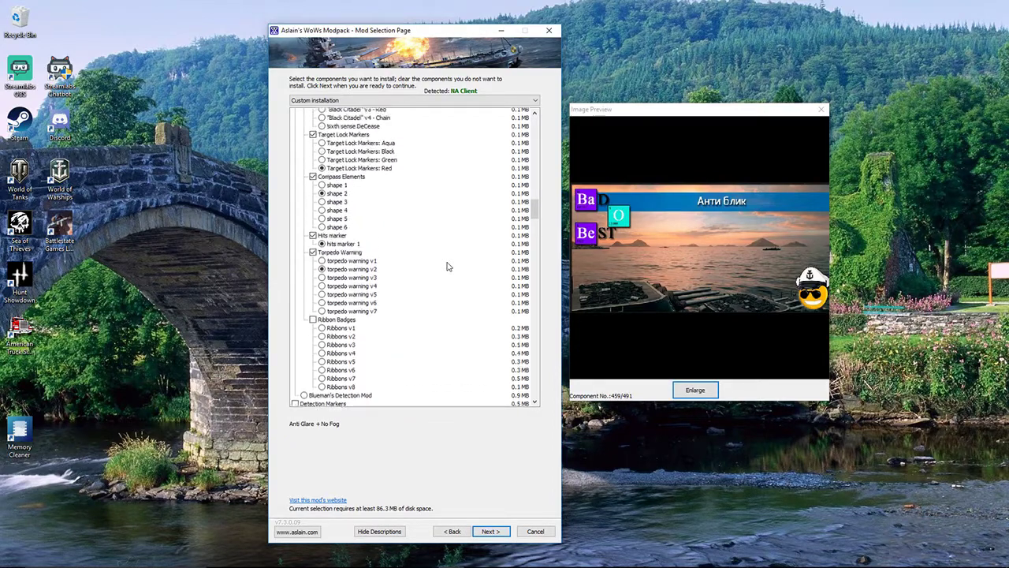
scroll(446, 266, up, 15)
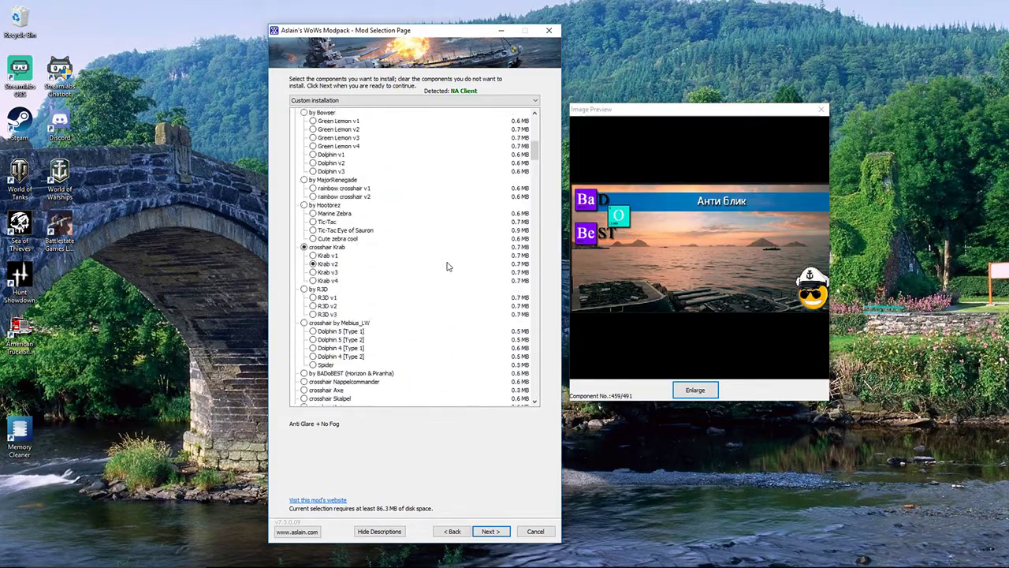
scroll(464, 201, up, 2)
scroll(464, 201, down, 9)
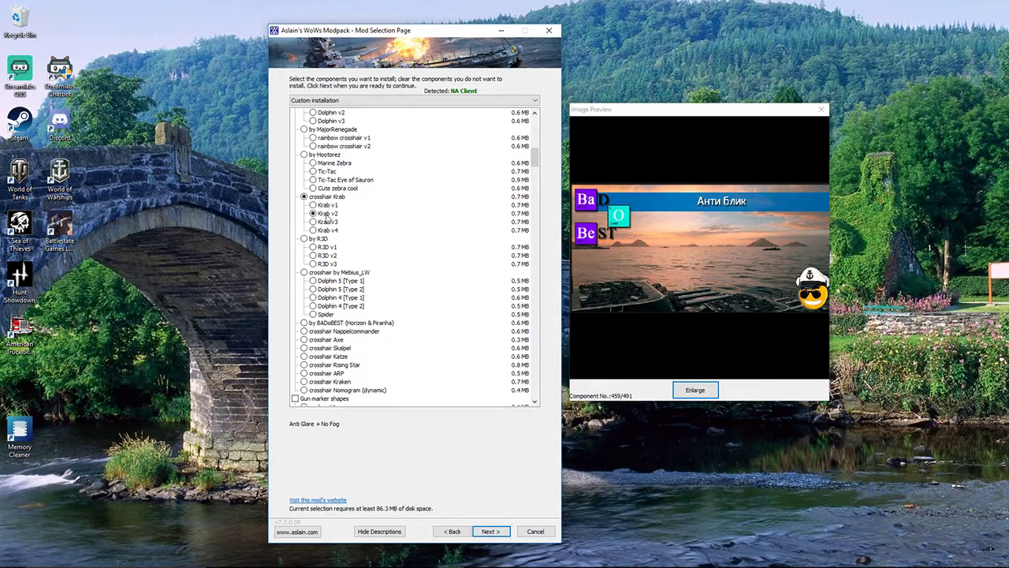
scroll(463, 222, down, 1)
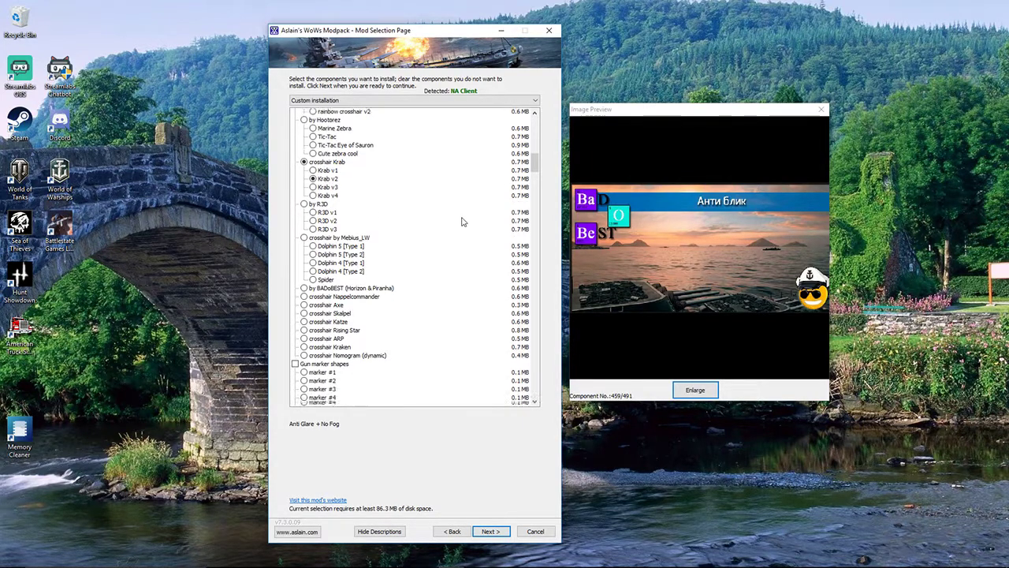
scroll(463, 222, down, 15)
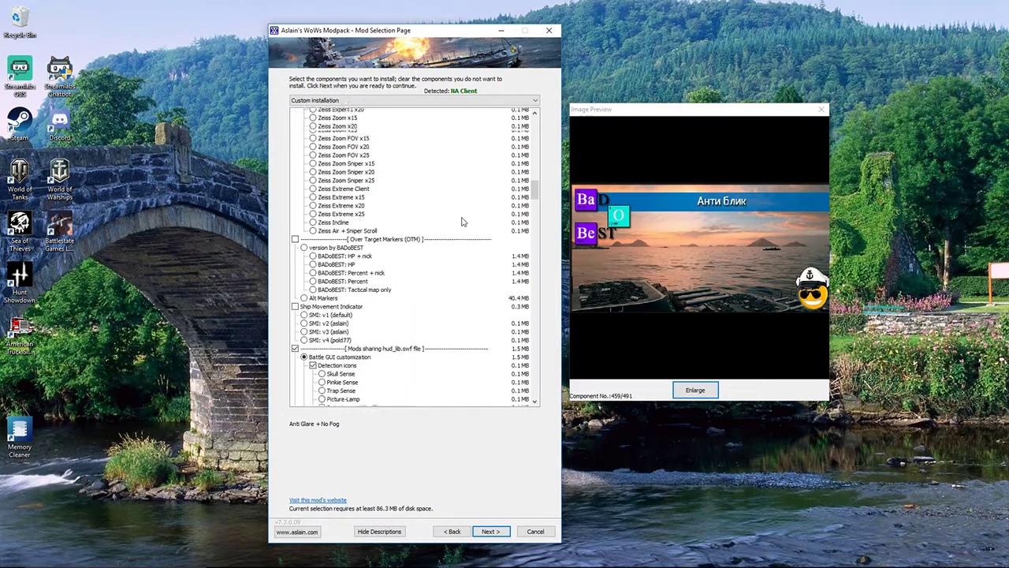
scroll(463, 222, down, 7)
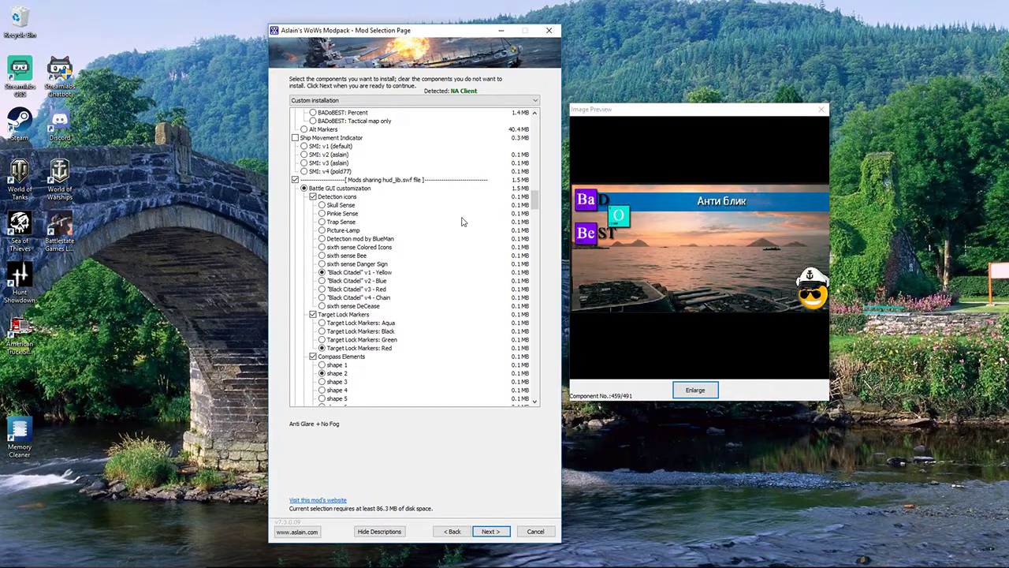
scroll(462, 222, down, 7)
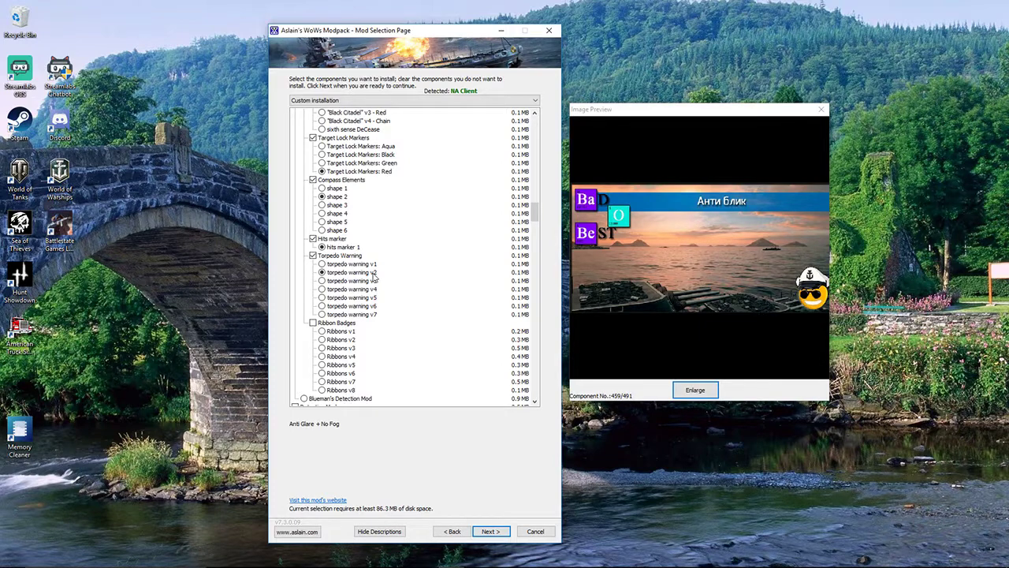
scroll(374, 275, down, 1)
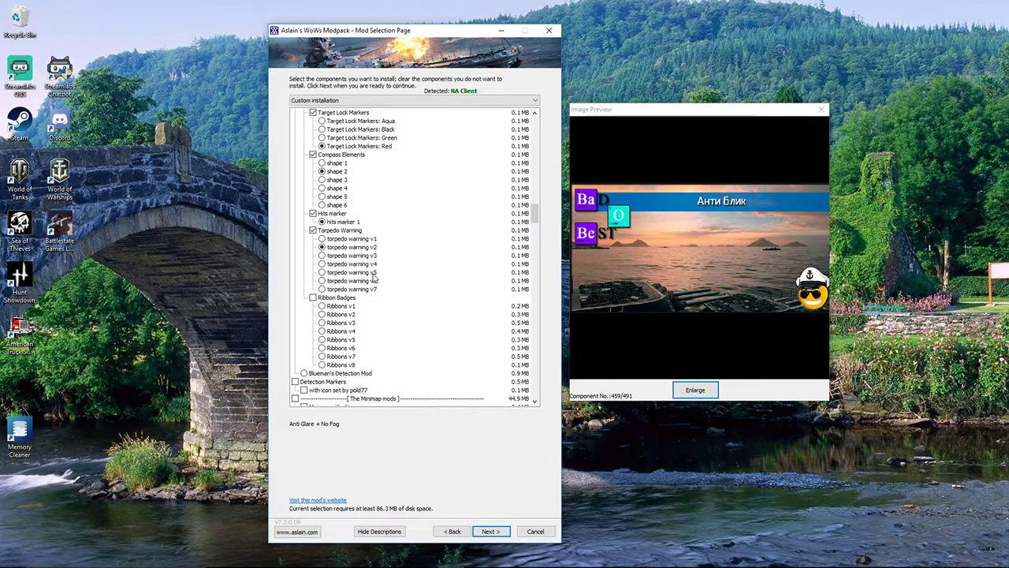
scroll(385, 265, down, 5)
scroll(386, 264, down, 12)
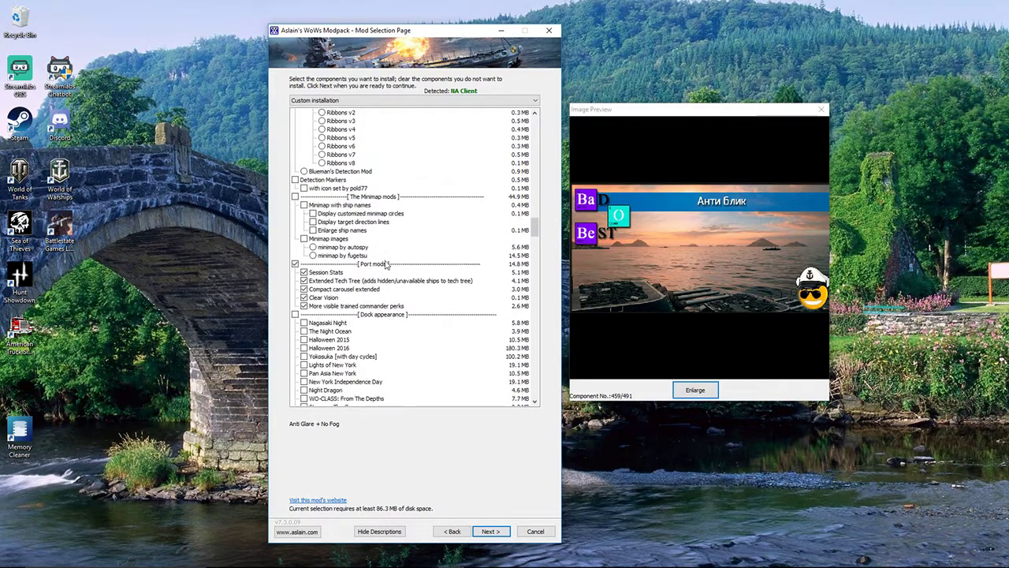
scroll(385, 264, down, 20)
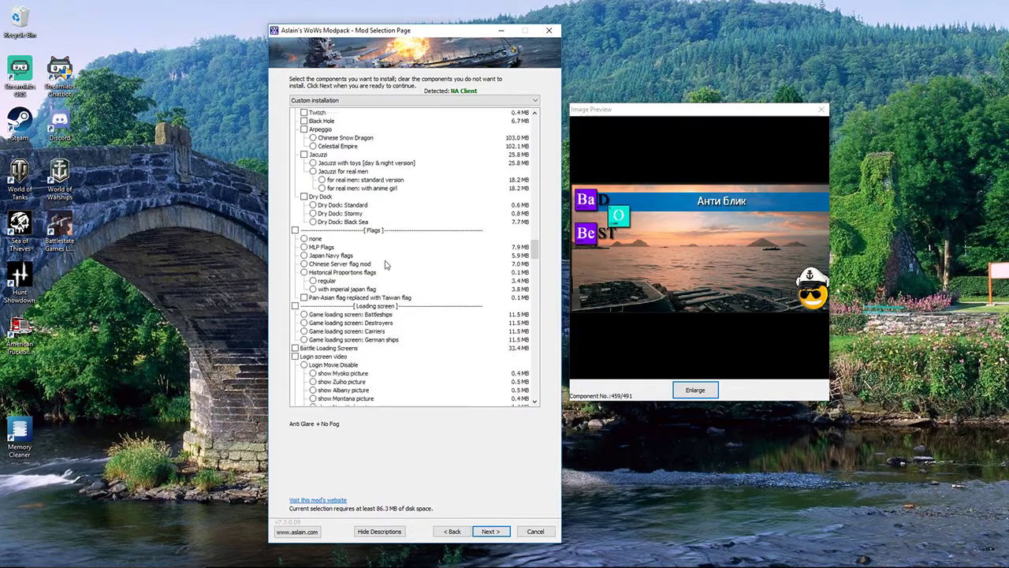
scroll(386, 264, down, 15)
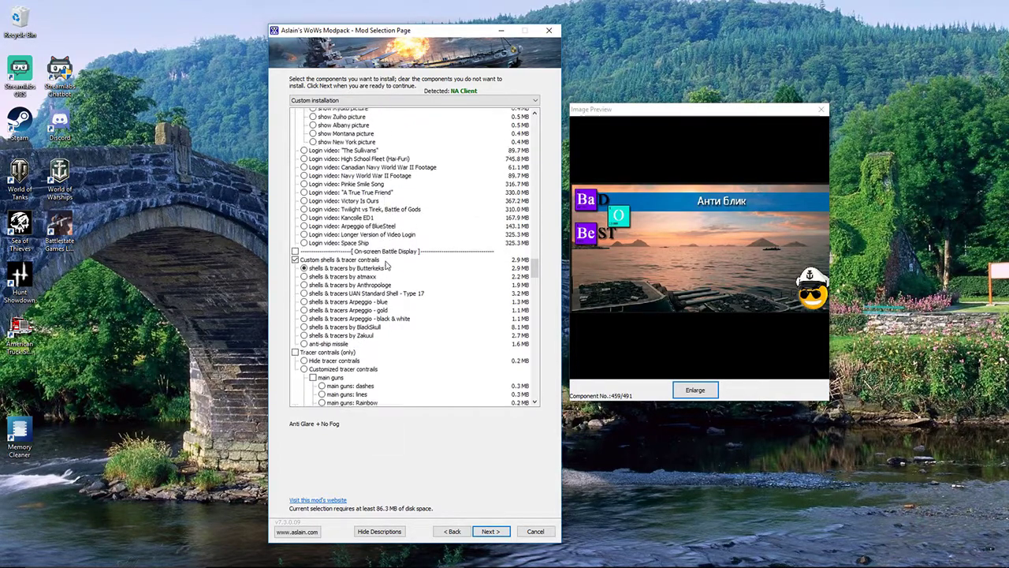
scroll(386, 264, down, 15)
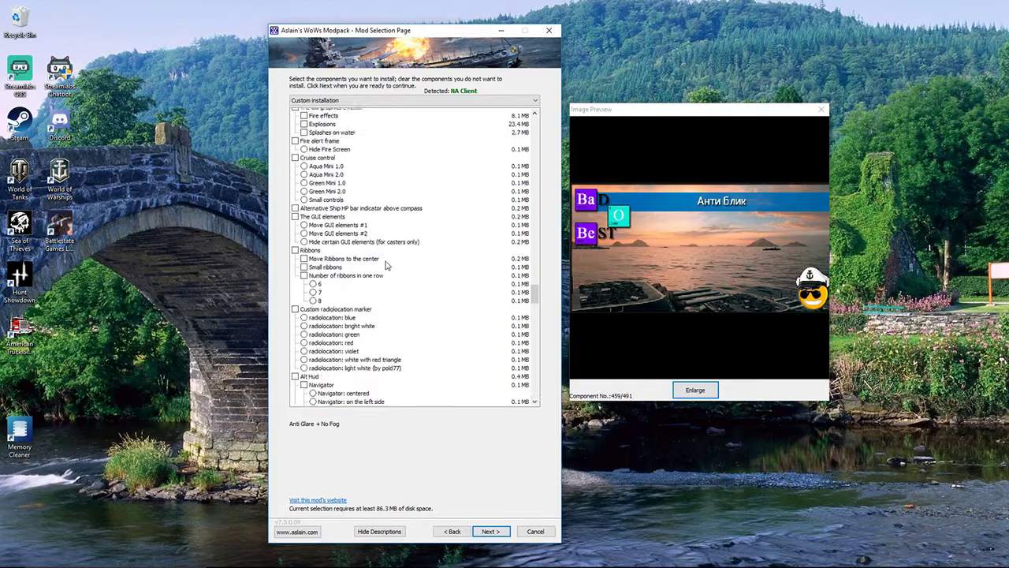
scroll(385, 264, down, 5)
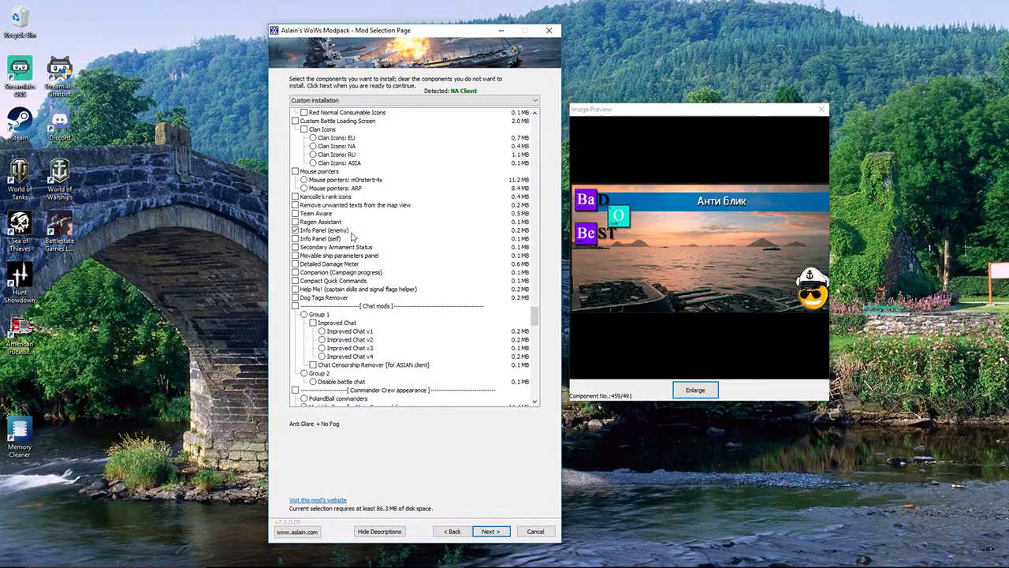
scroll(354, 237, down, 3)
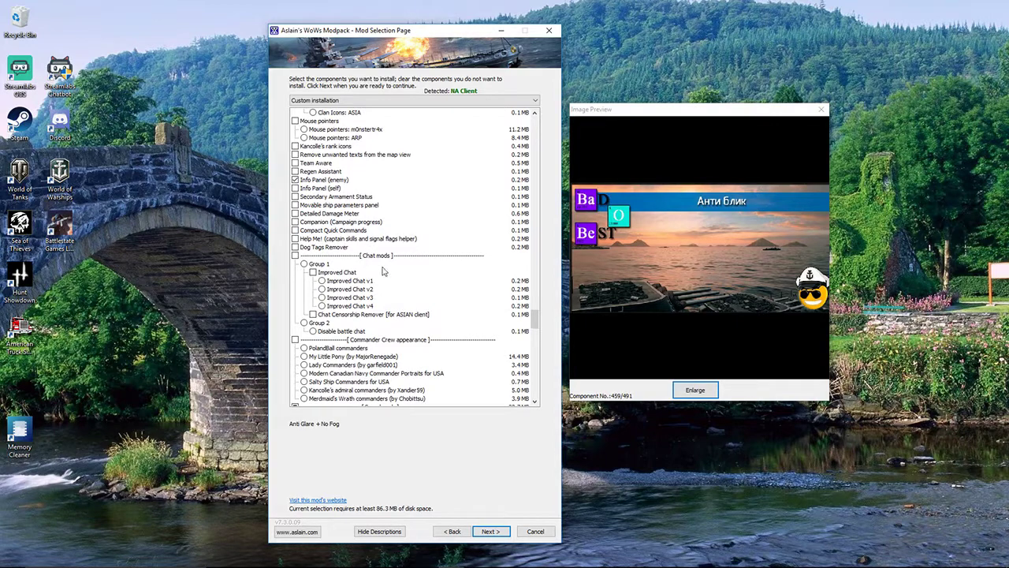
Install the selected mods, finish the setup wizard and bring Streamlabs OBS back to the front
click(489, 531)
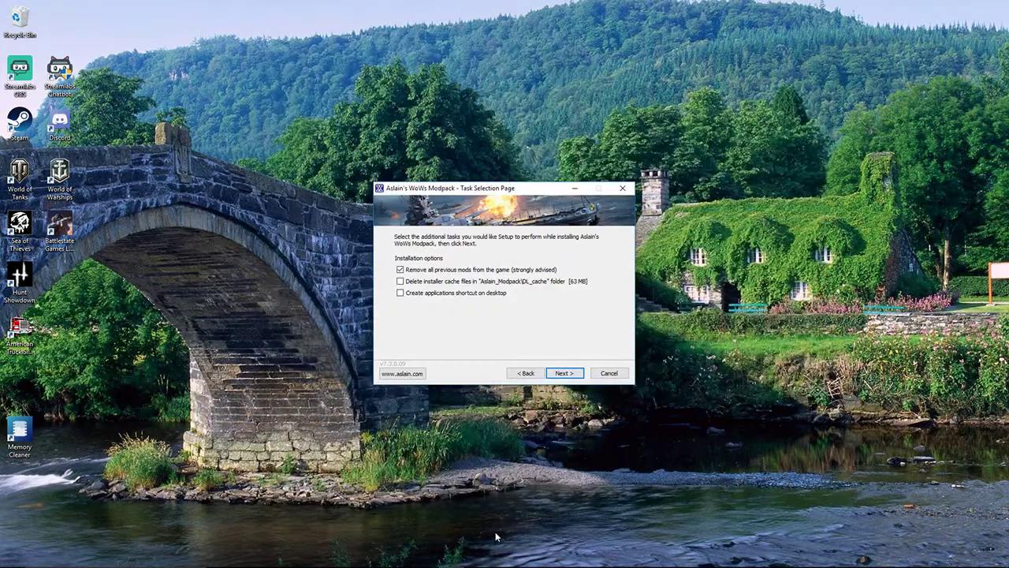
click(562, 372)
click(563, 373)
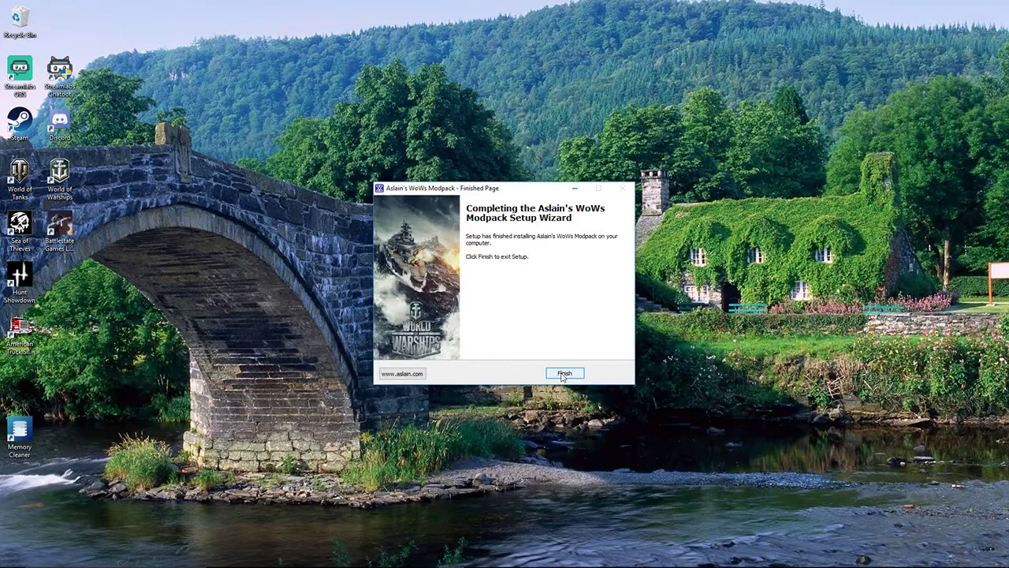
click(563, 374)
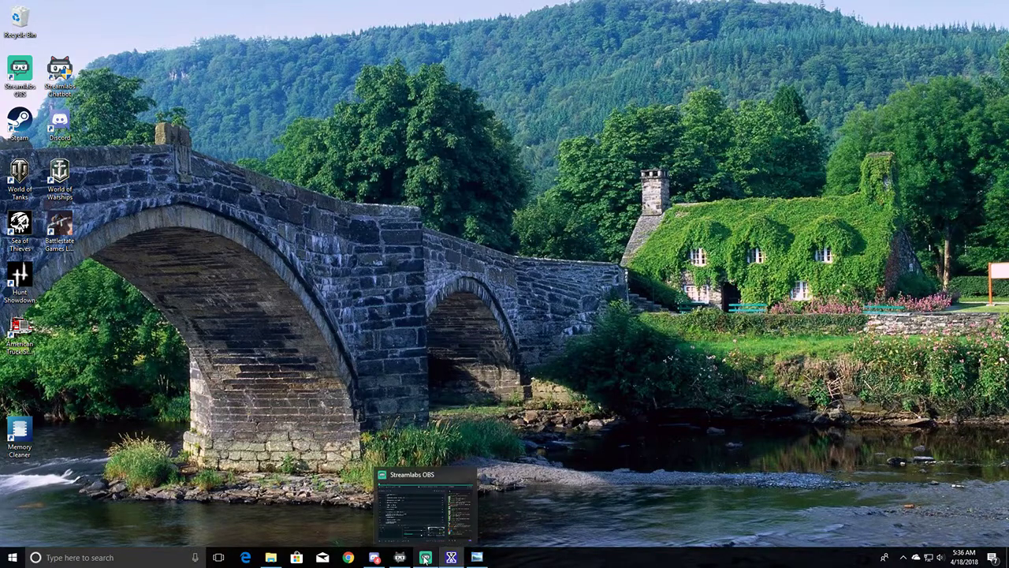
click(425, 559)
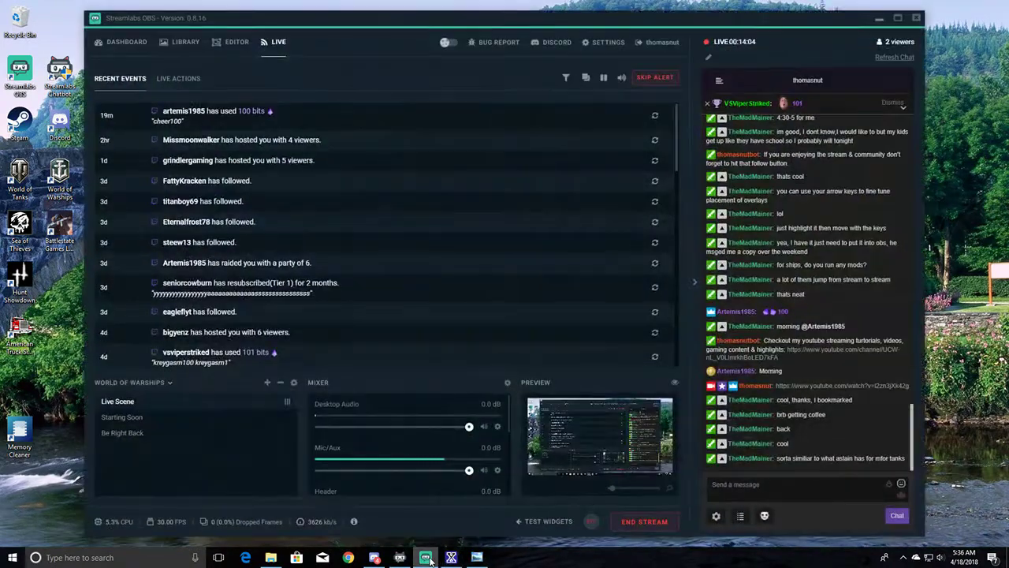